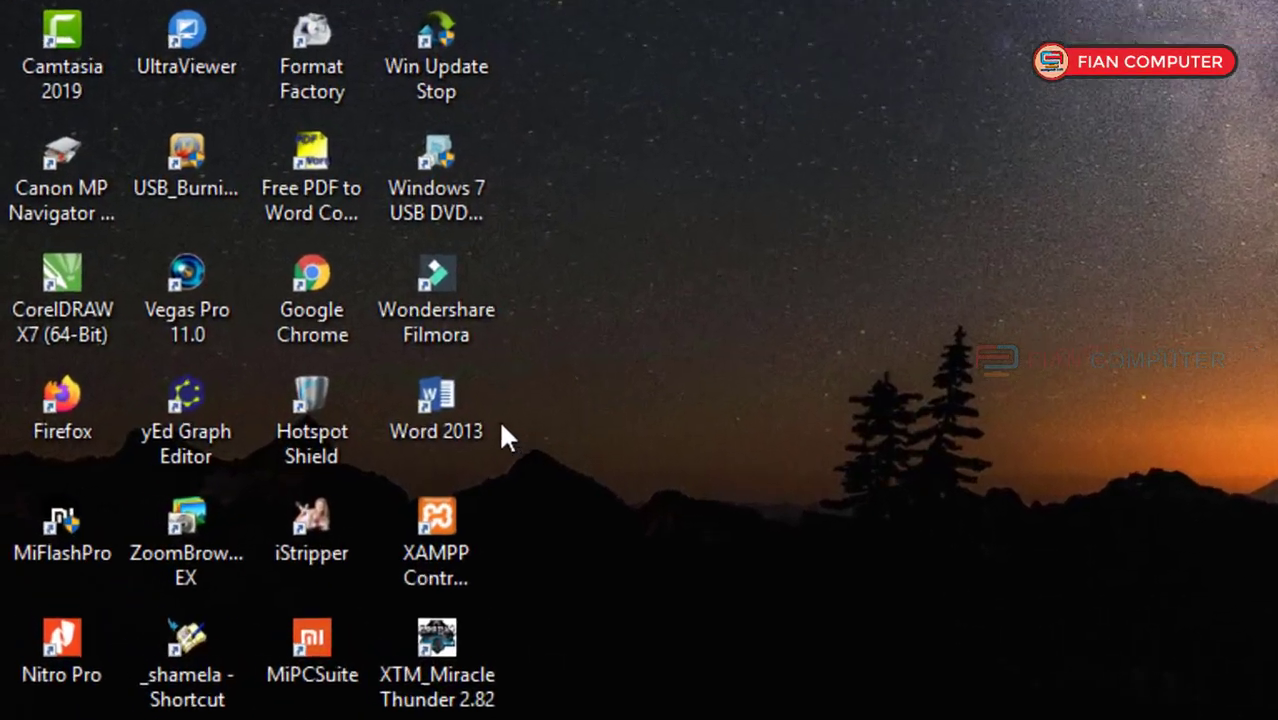
Step: Start Word 2013 from its desktop shortcut and close it again
click(250, 440)
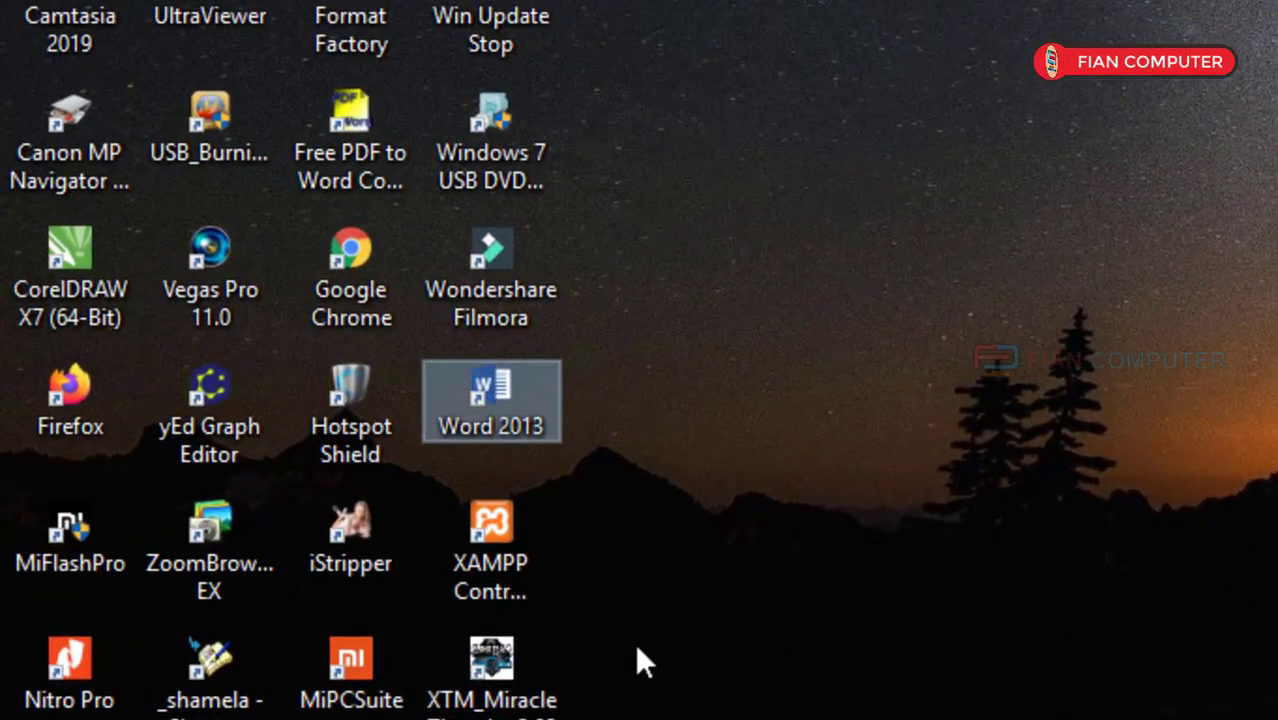
double_click(485, 410)
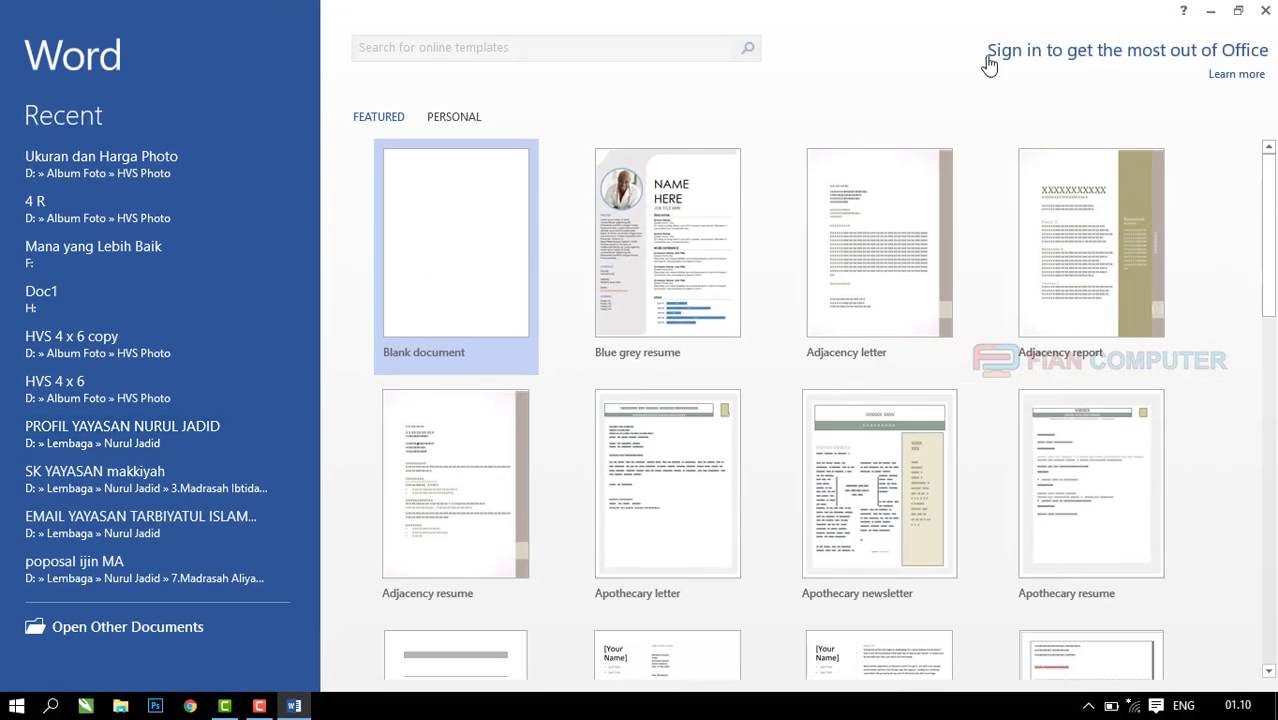
click(1266, 12)
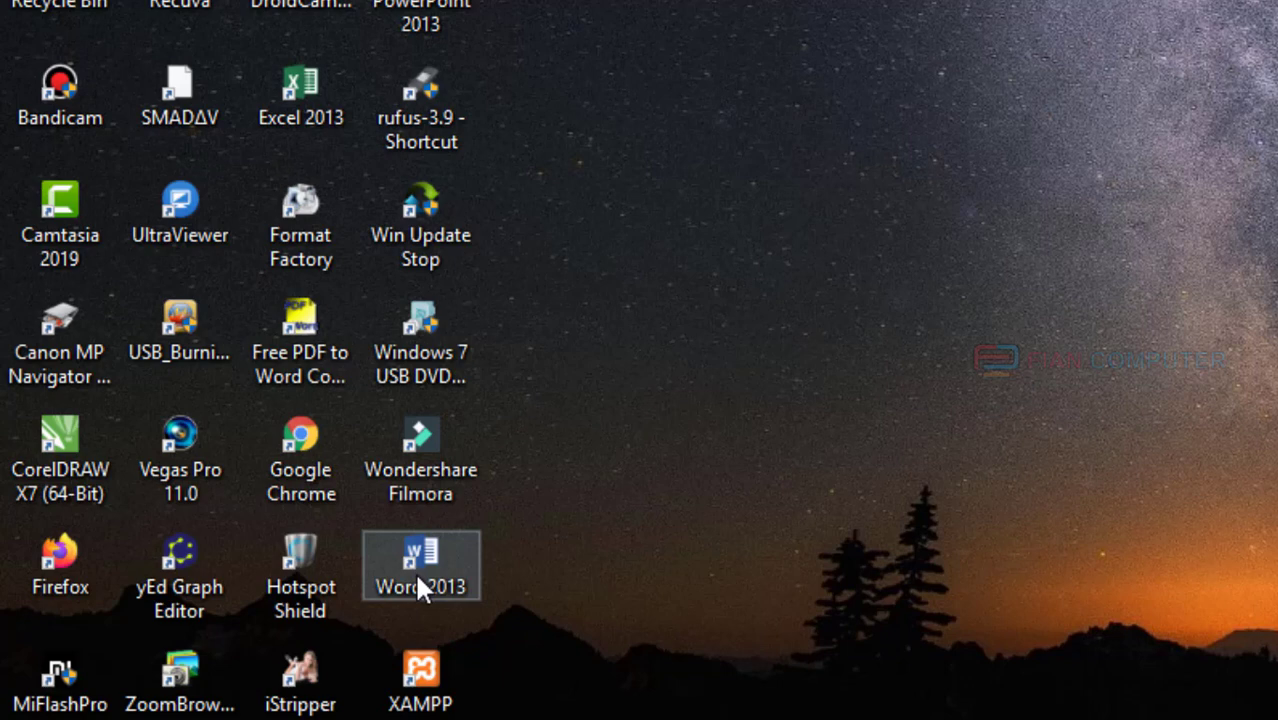
Step: Launch Word 2013 with the Open command of its desktop shortcut and close the program
right_click(420, 587)
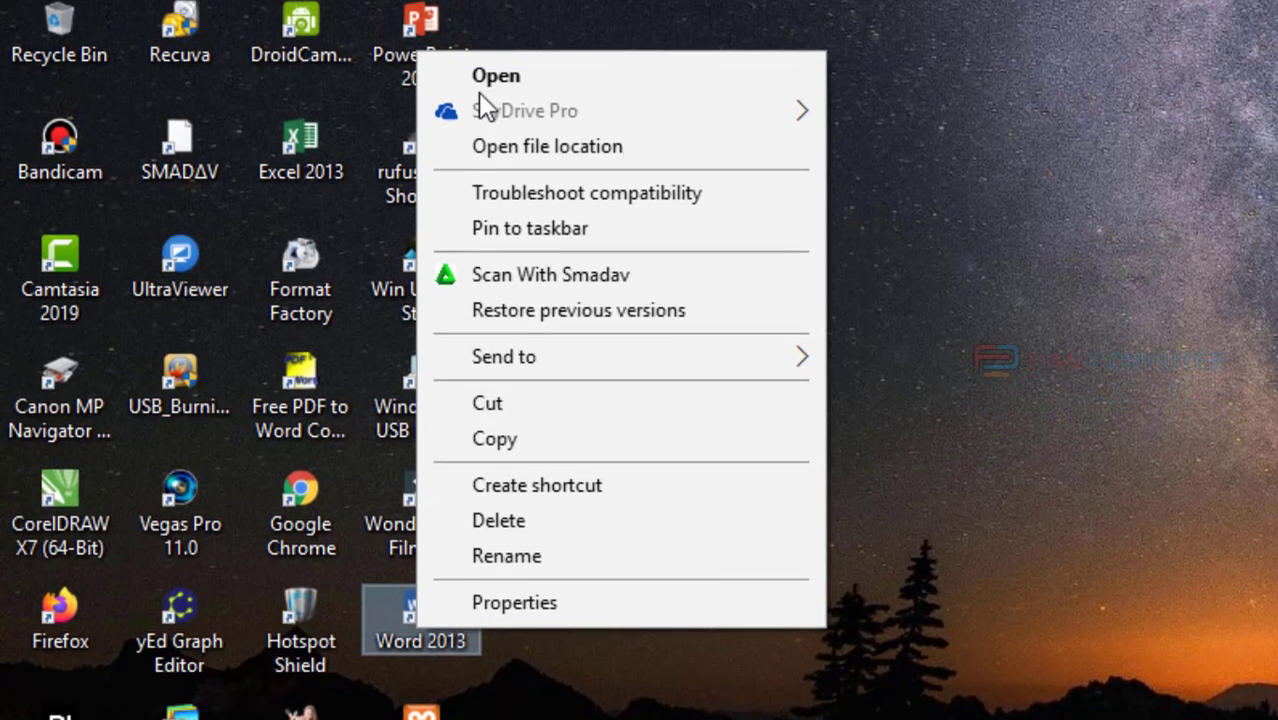
click(567, 82)
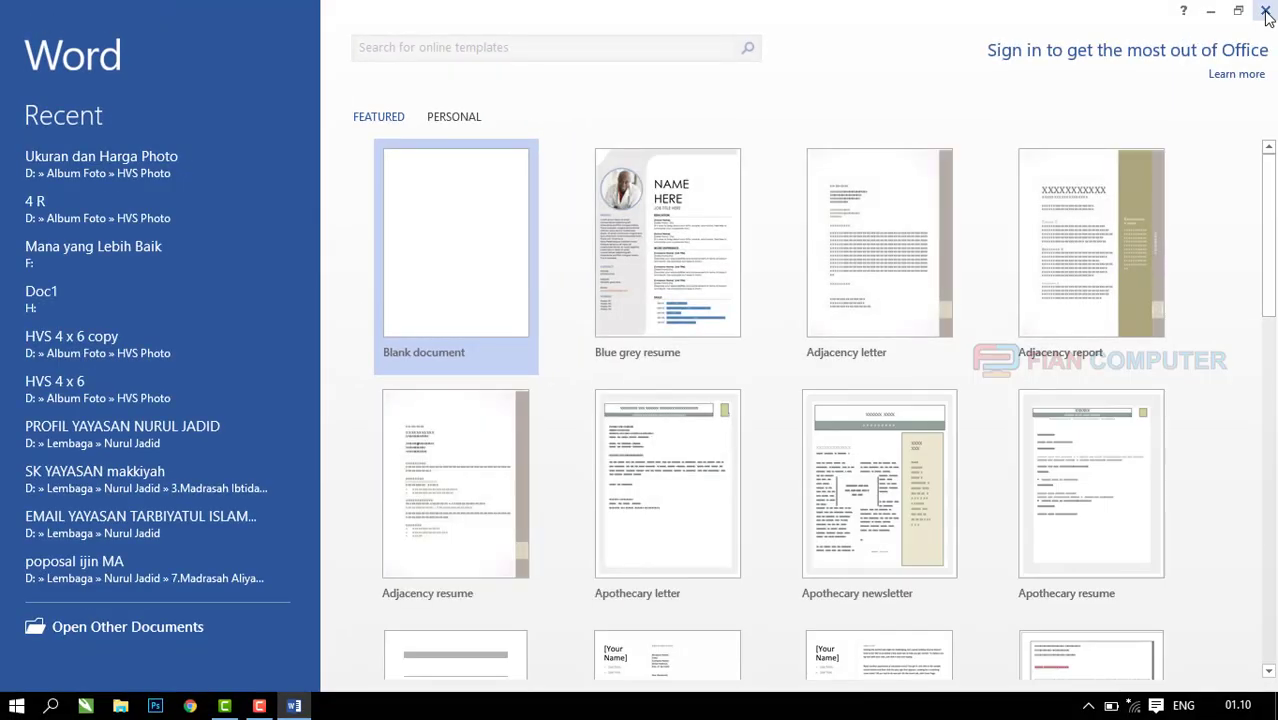
click(1267, 16)
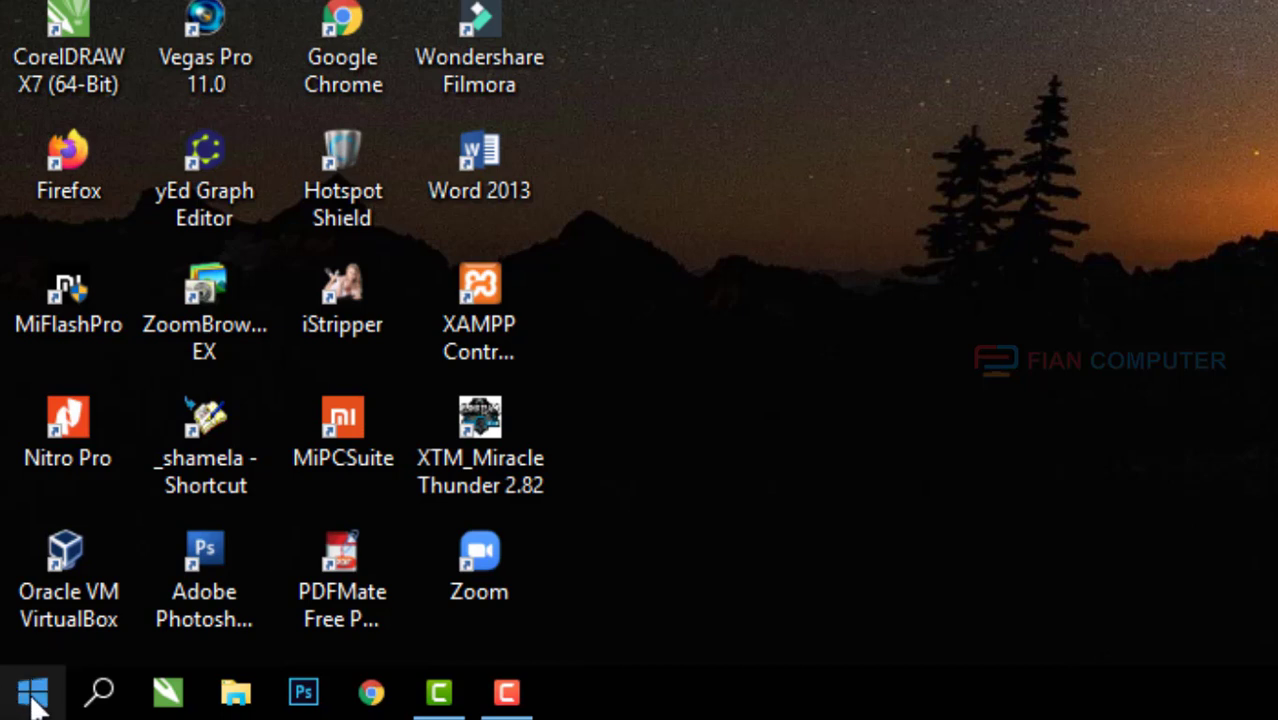
Step: Start Word 2013 from the Microsoft Office 2013 folder in the list of installed apps and create a blank document
click(33, 695)
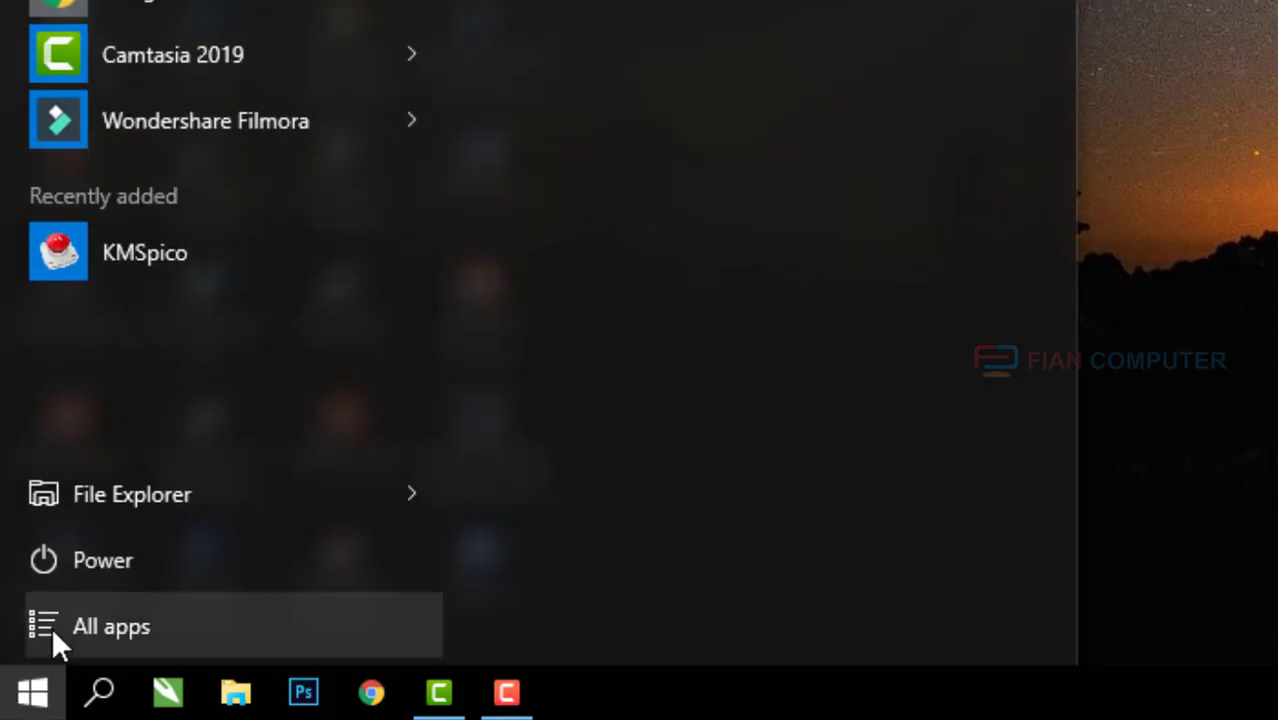
click(203, 622)
scroll(395, 222, down, 5)
scroll(393, 229, down, 10)
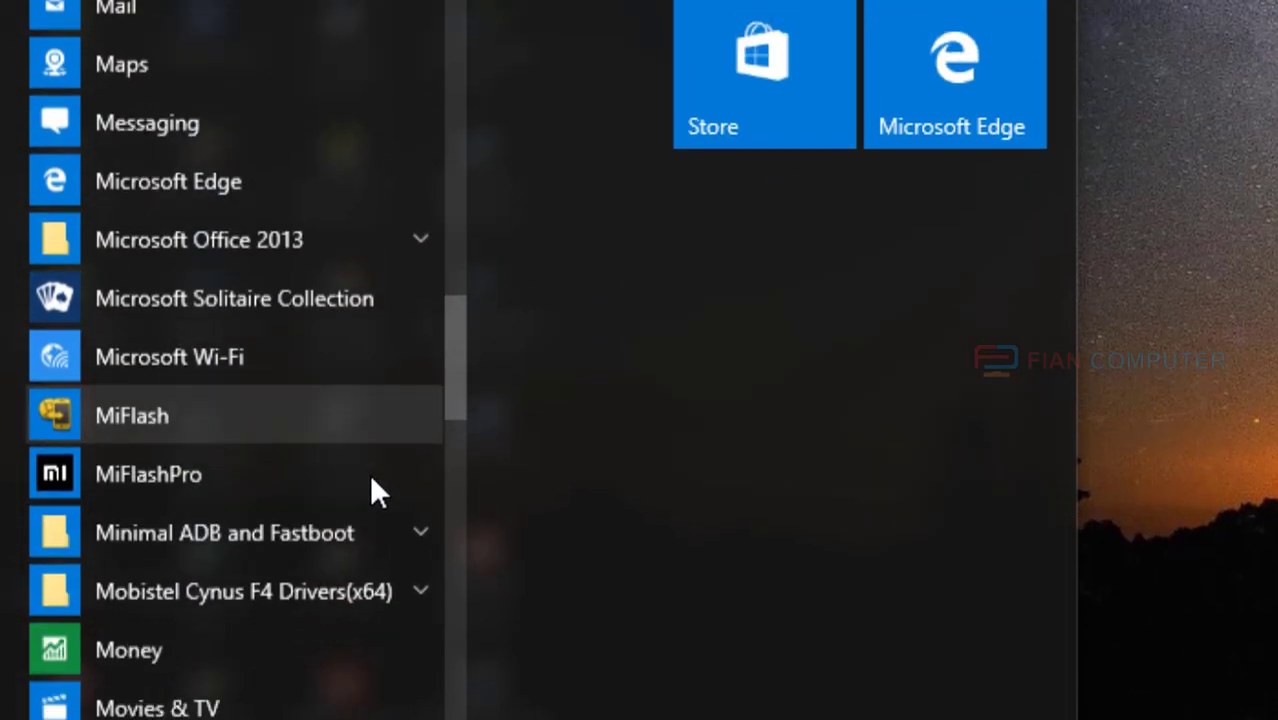
scroll(369, 487, down, 1)
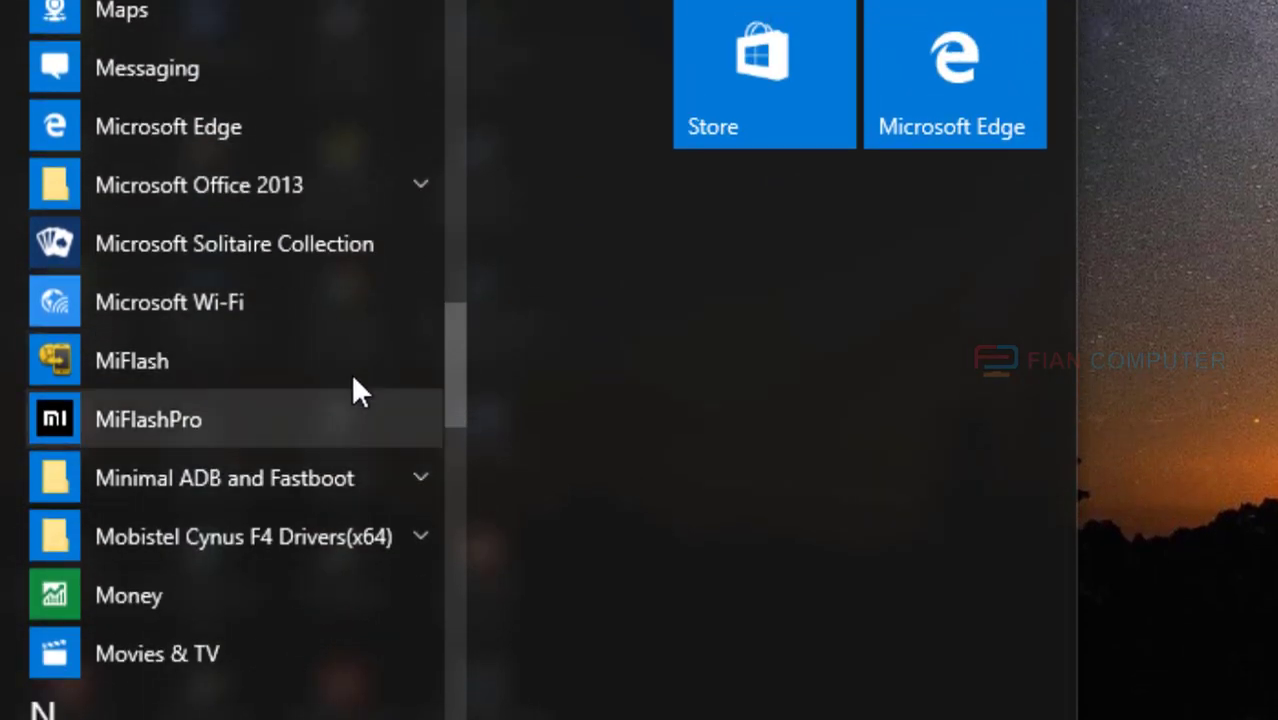
click(418, 182)
scroll(376, 232, down, 1)
scroll(379, 240, down, 8)
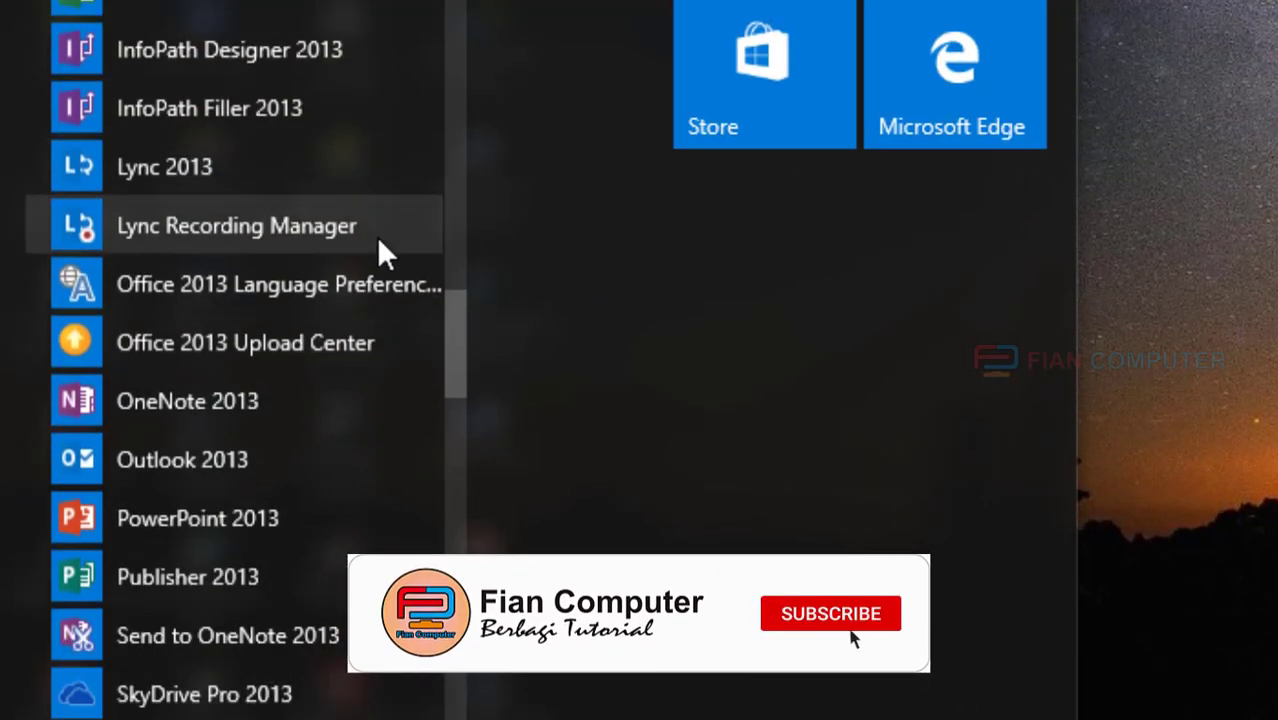
scroll(379, 246, down, 5)
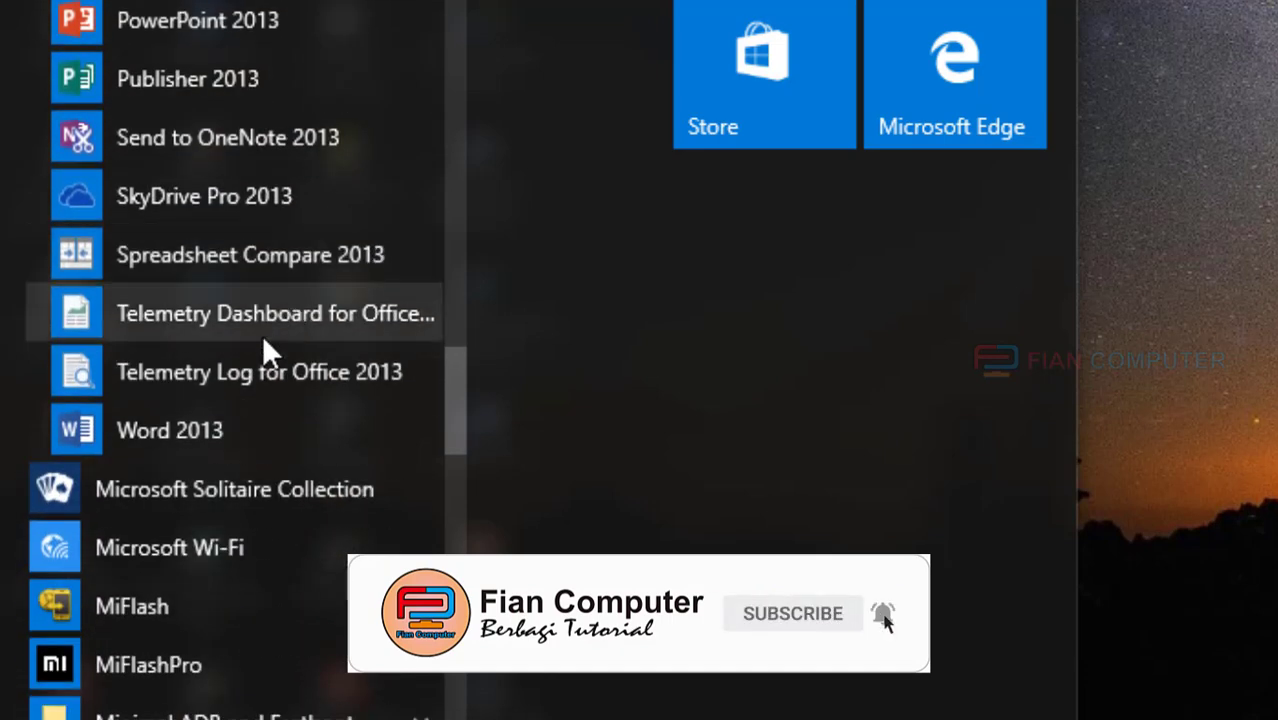
click(278, 428)
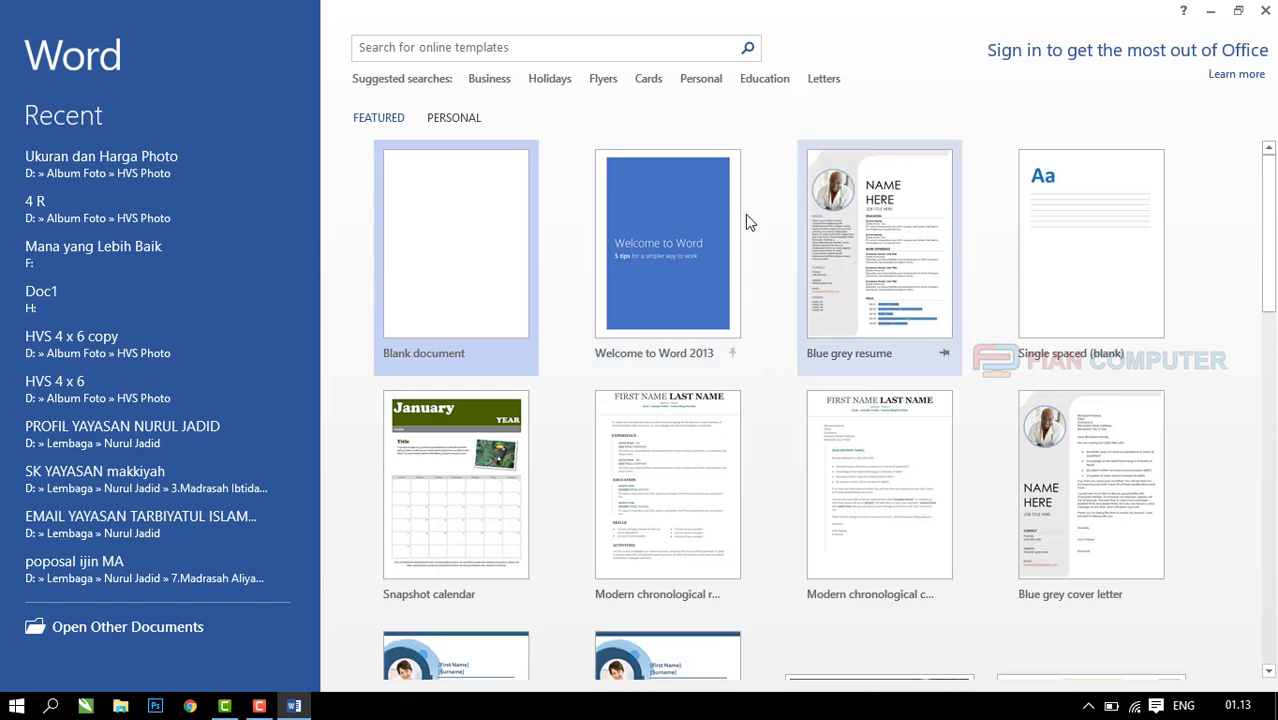
click(530, 49)
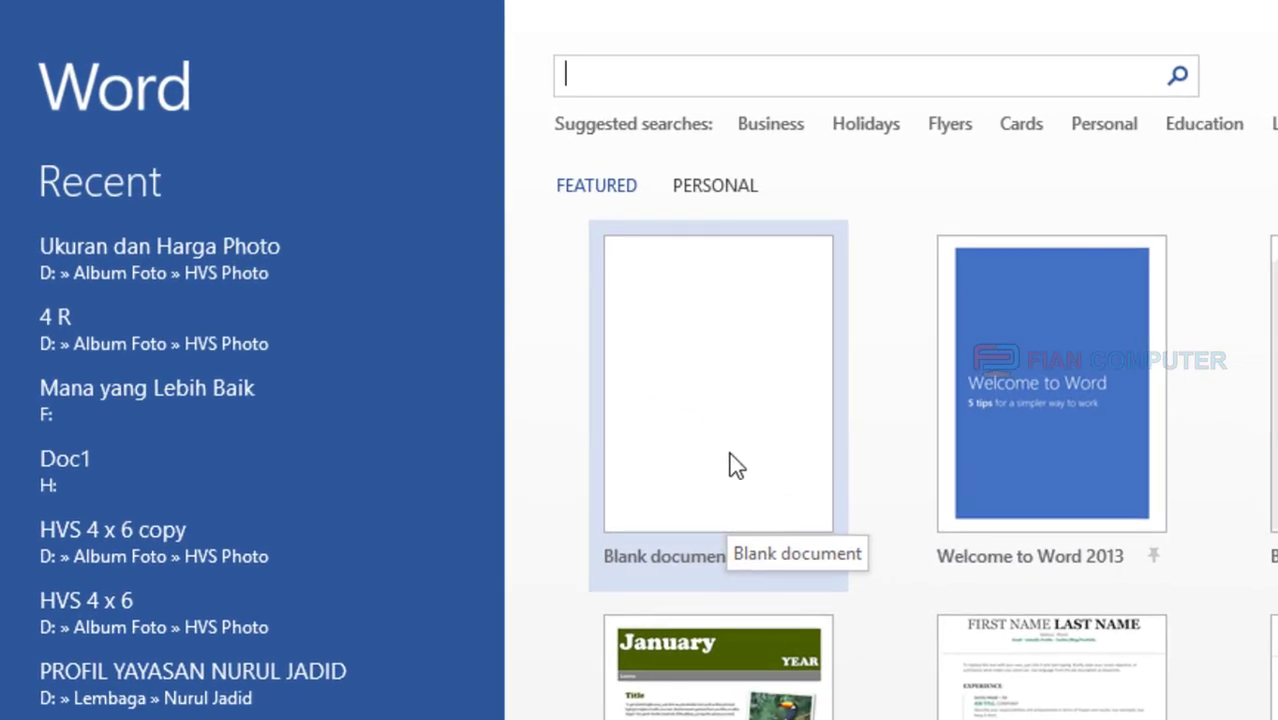
click(737, 466)
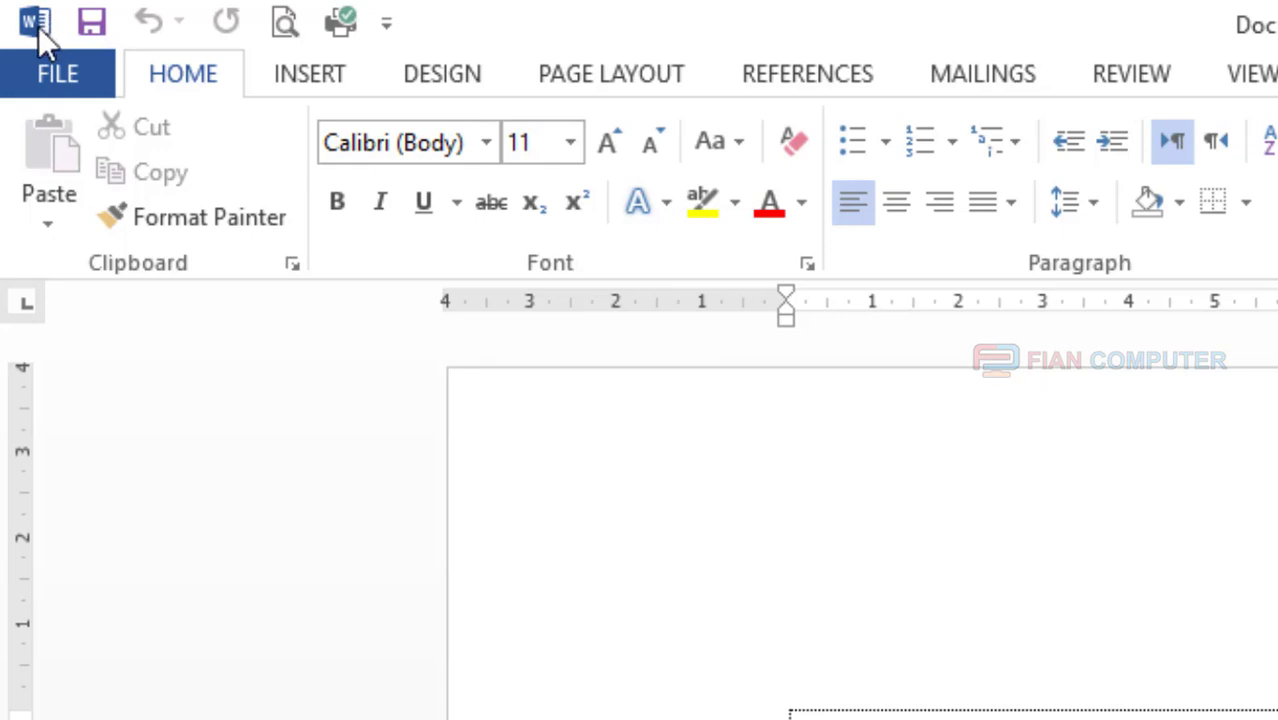
Step: Look at the window control options and the Quick Access Toolbar customization options
click(34, 22)
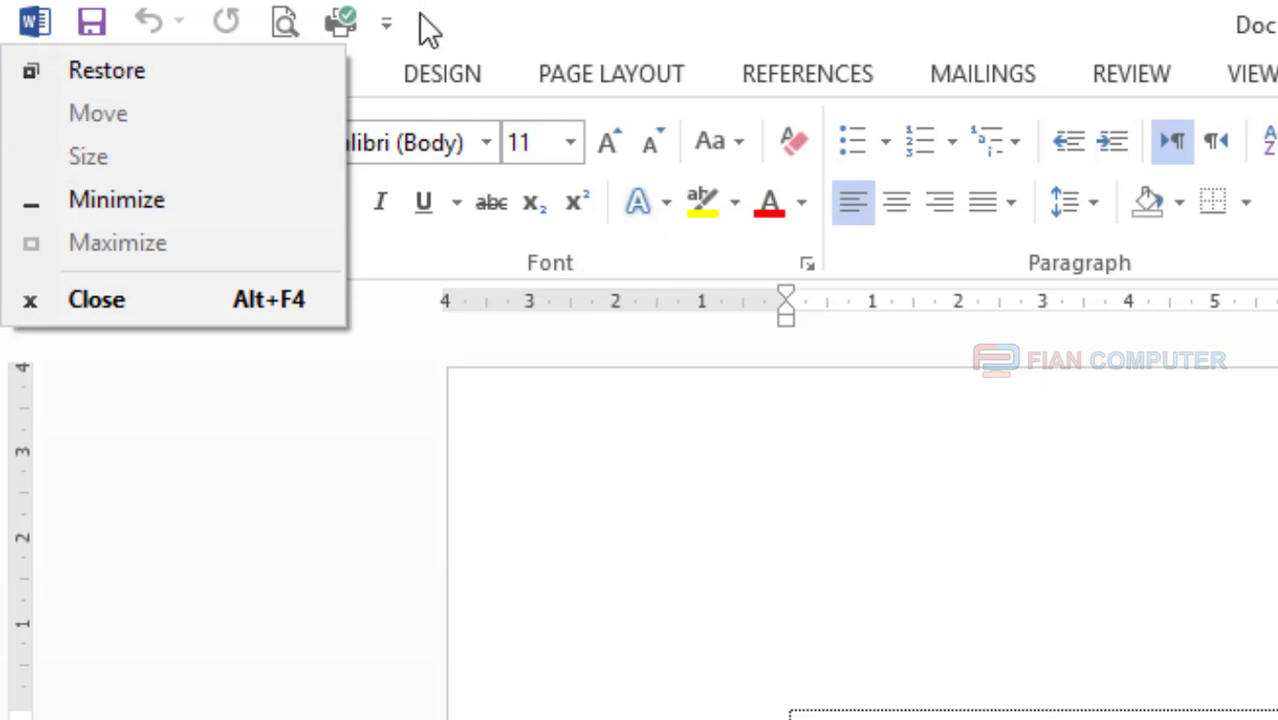
key(Escape)
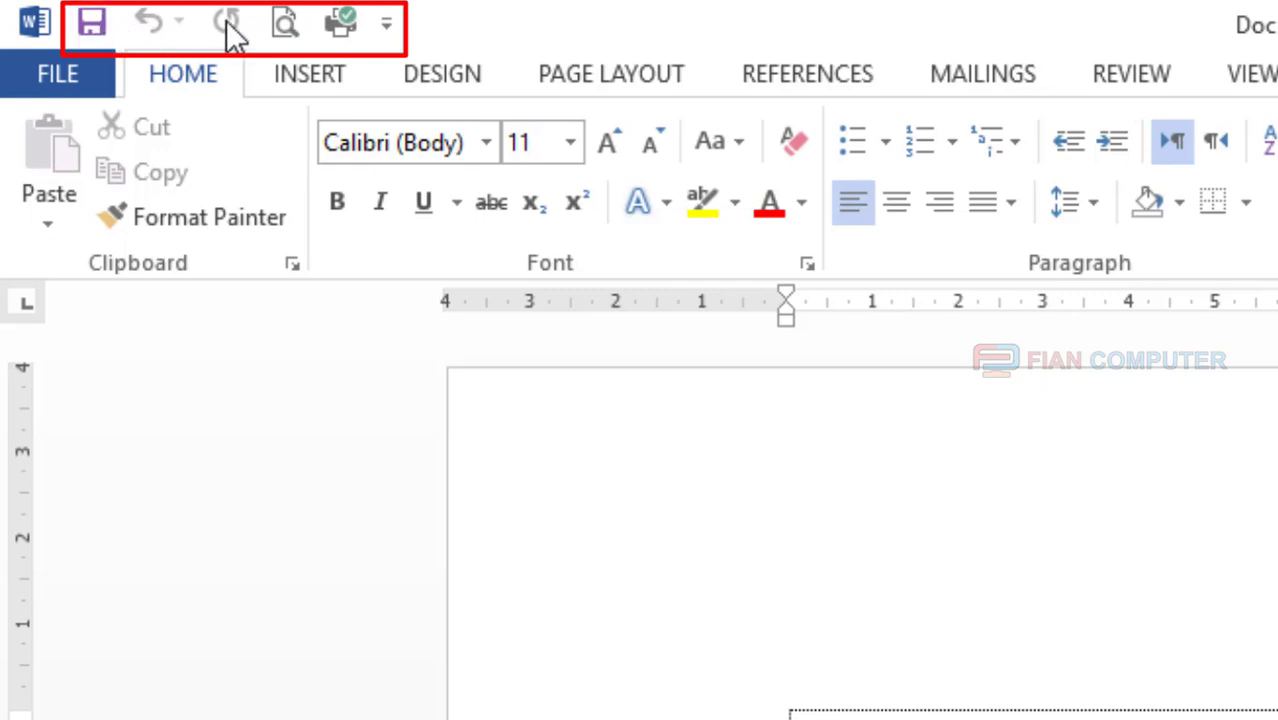
click(386, 28)
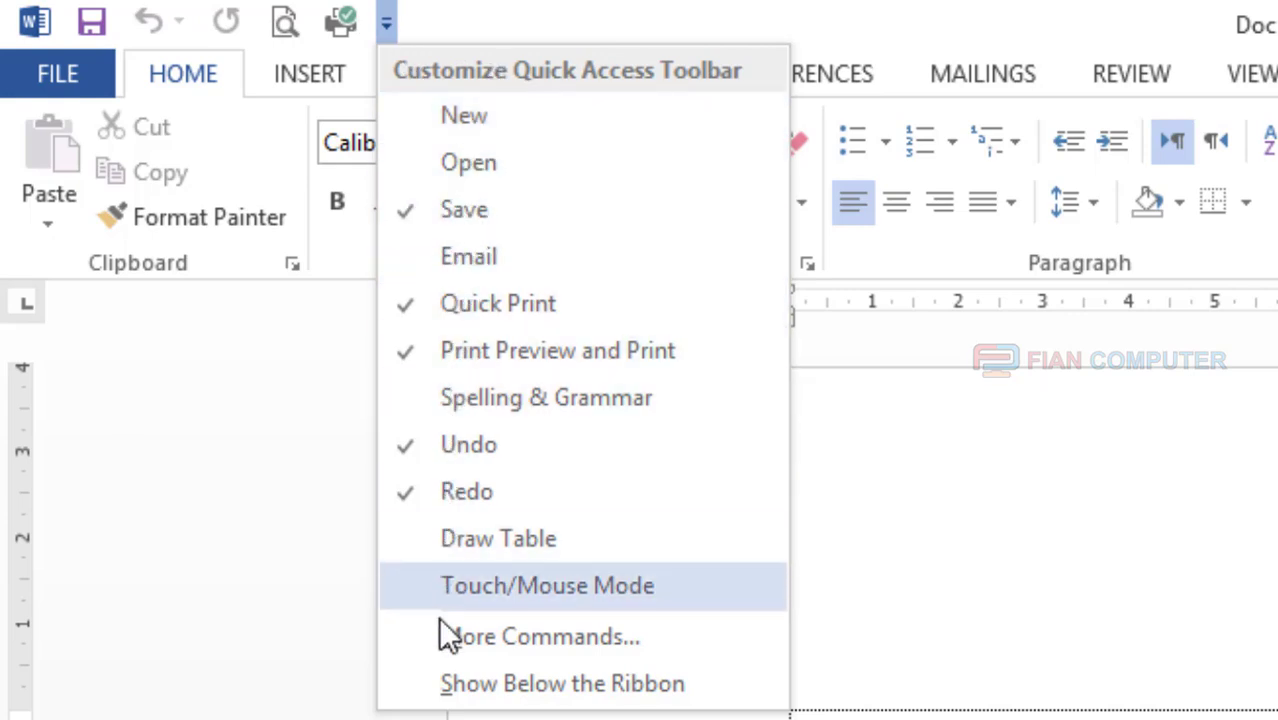
click(388, 24)
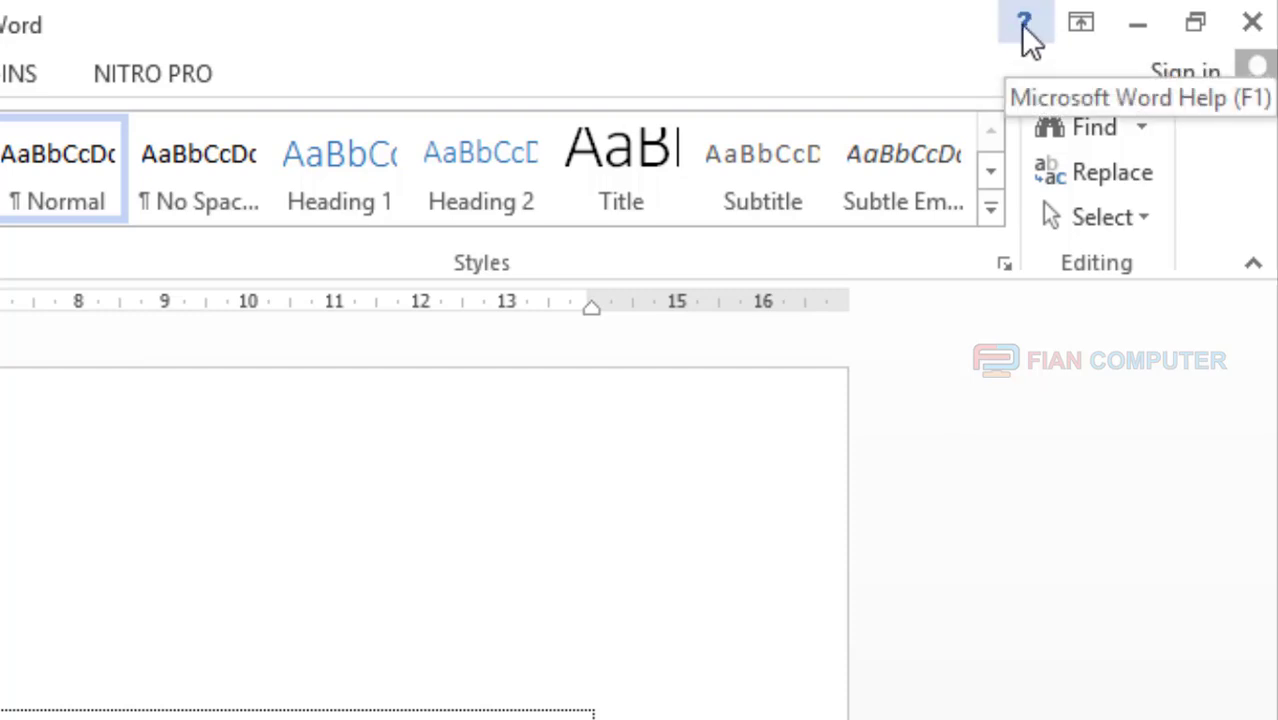
Step: Set the ribbon display to Show Tabs and Commands, and switch it to Show Tabs
click(1081, 24)
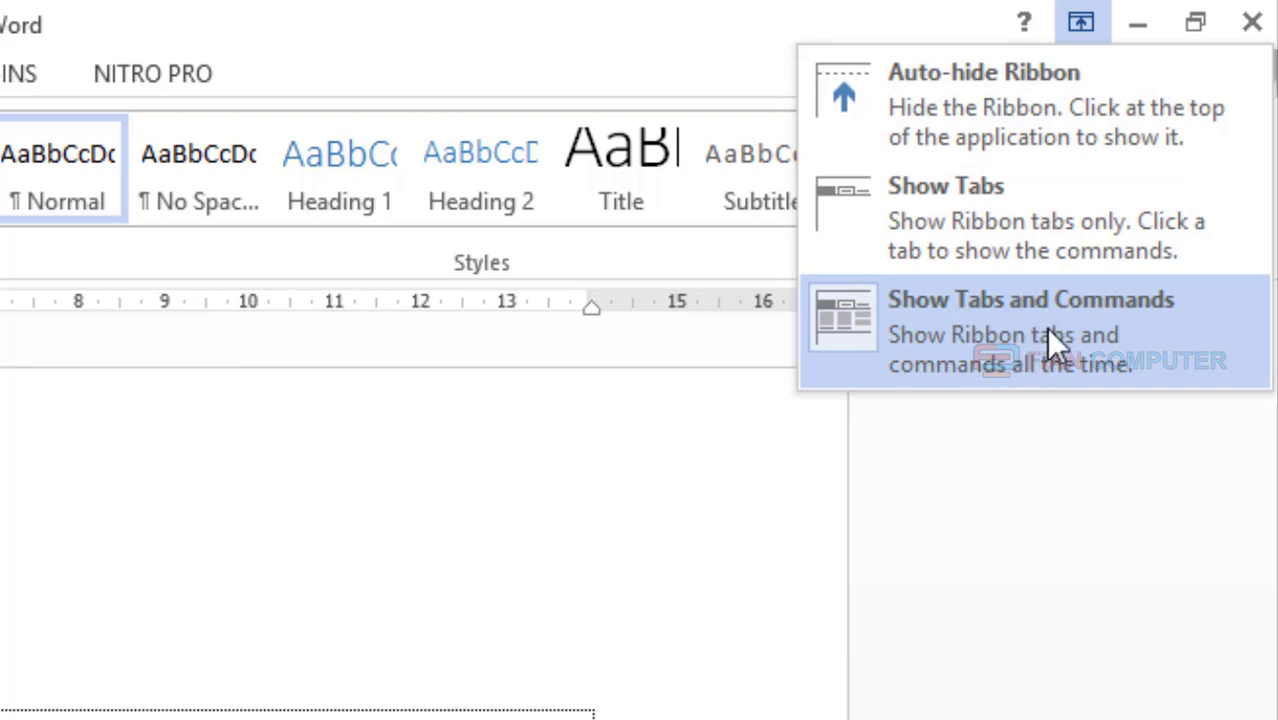
click(1118, 323)
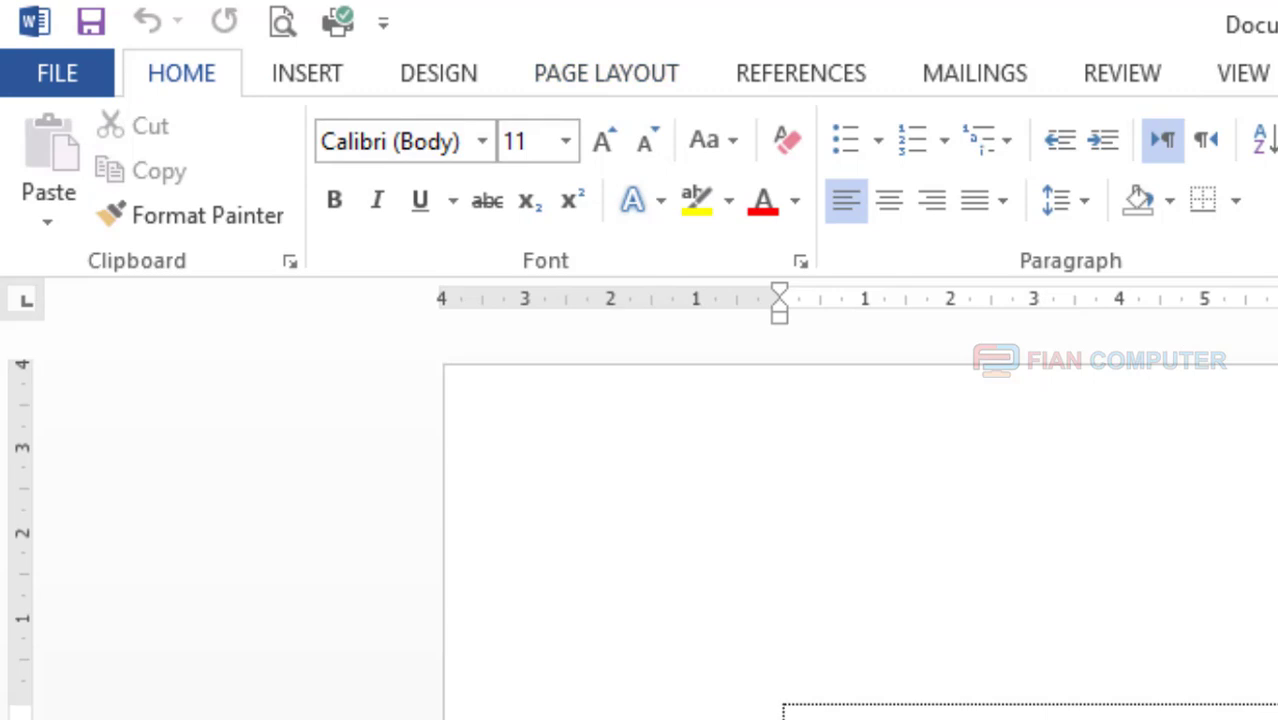
click(1112, 23)
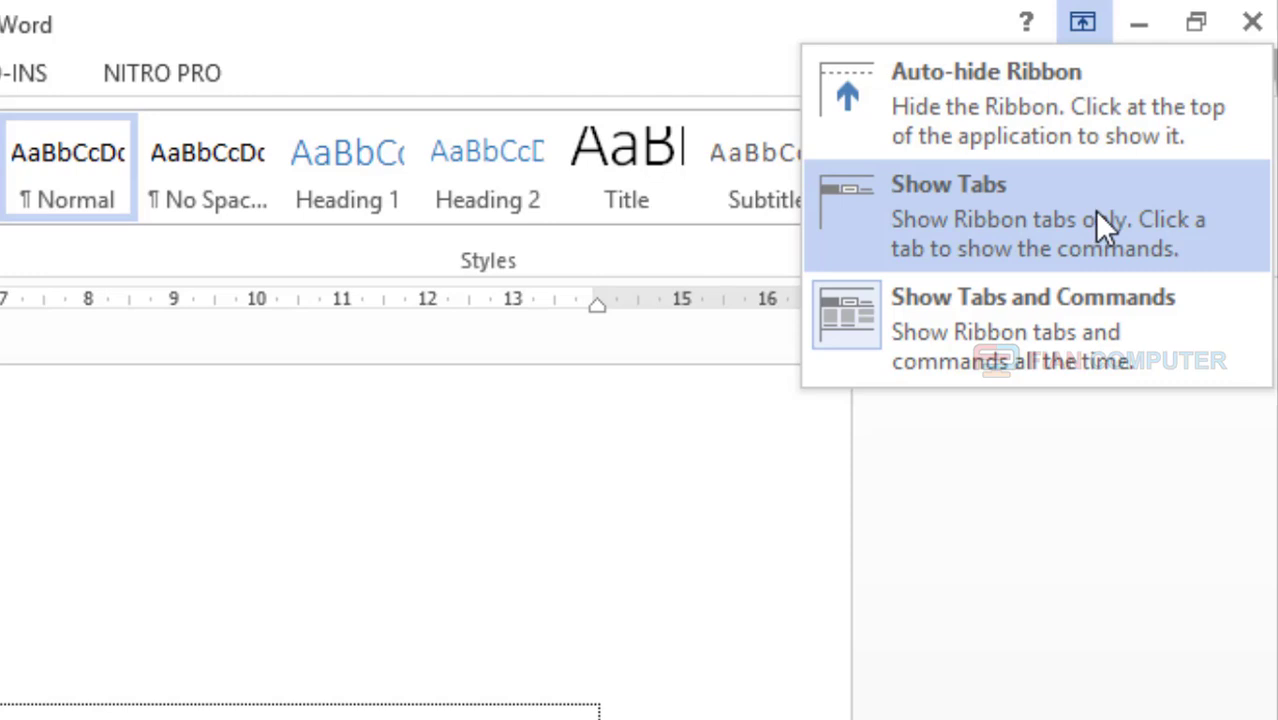
click(1094, 210)
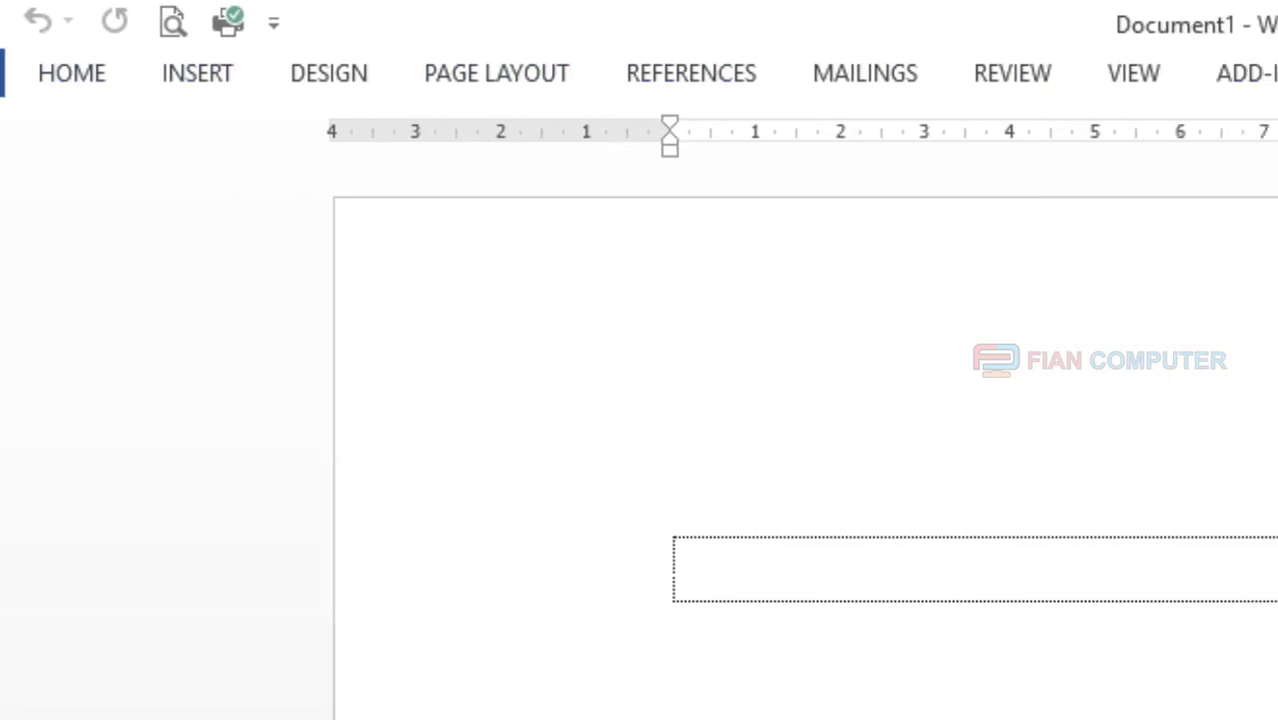
Step: Set the ribbon to Auto-hide Ribbon, reveal it temporarily and return to the document page
click(1082, 23)
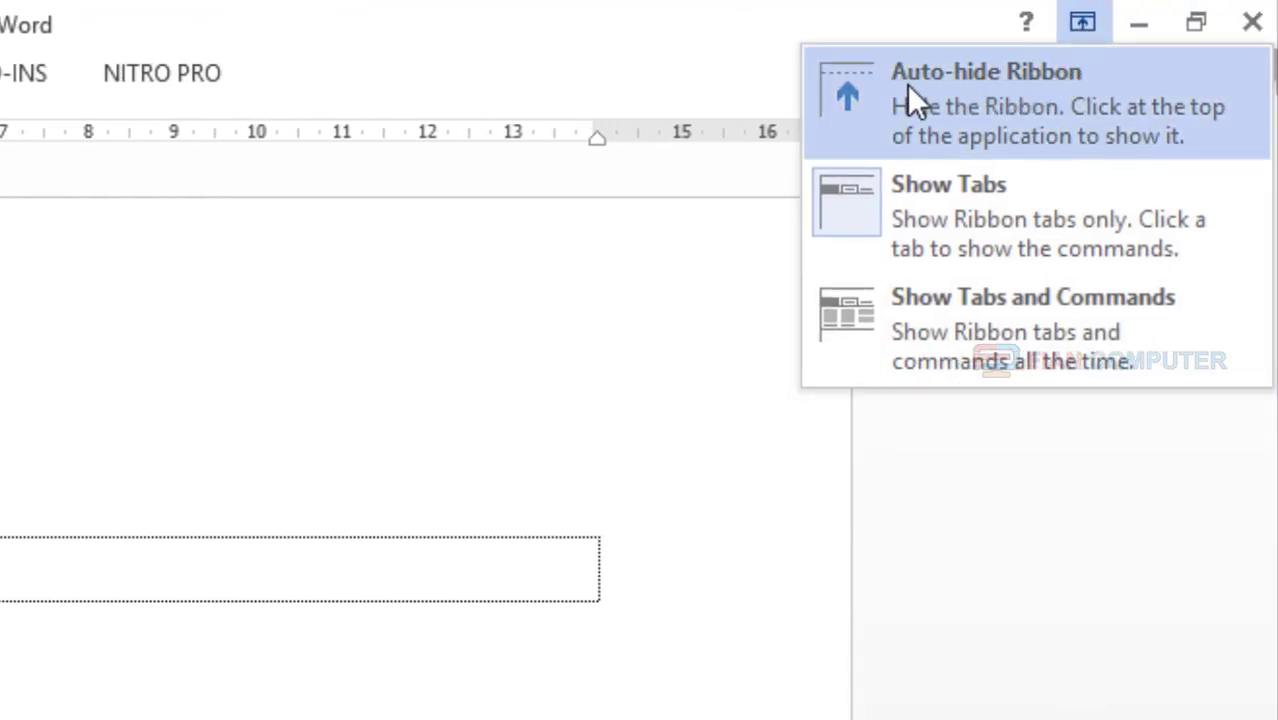
click(1135, 103)
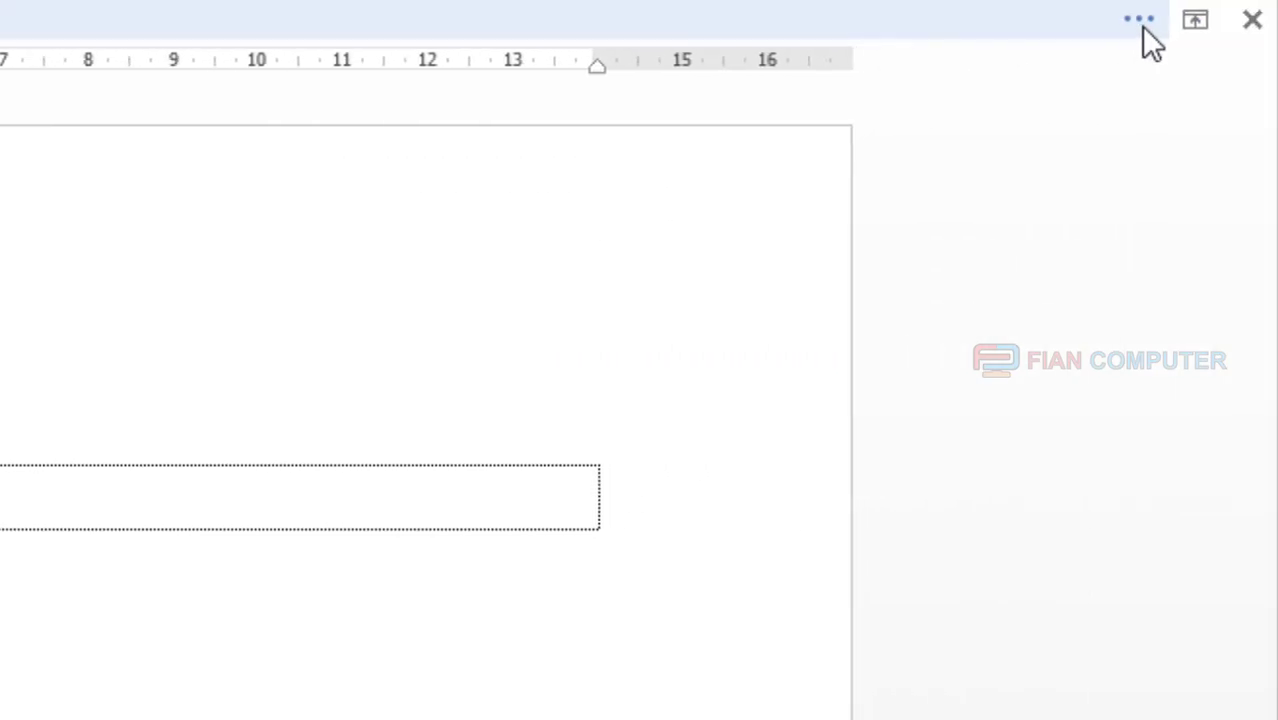
click(1141, 21)
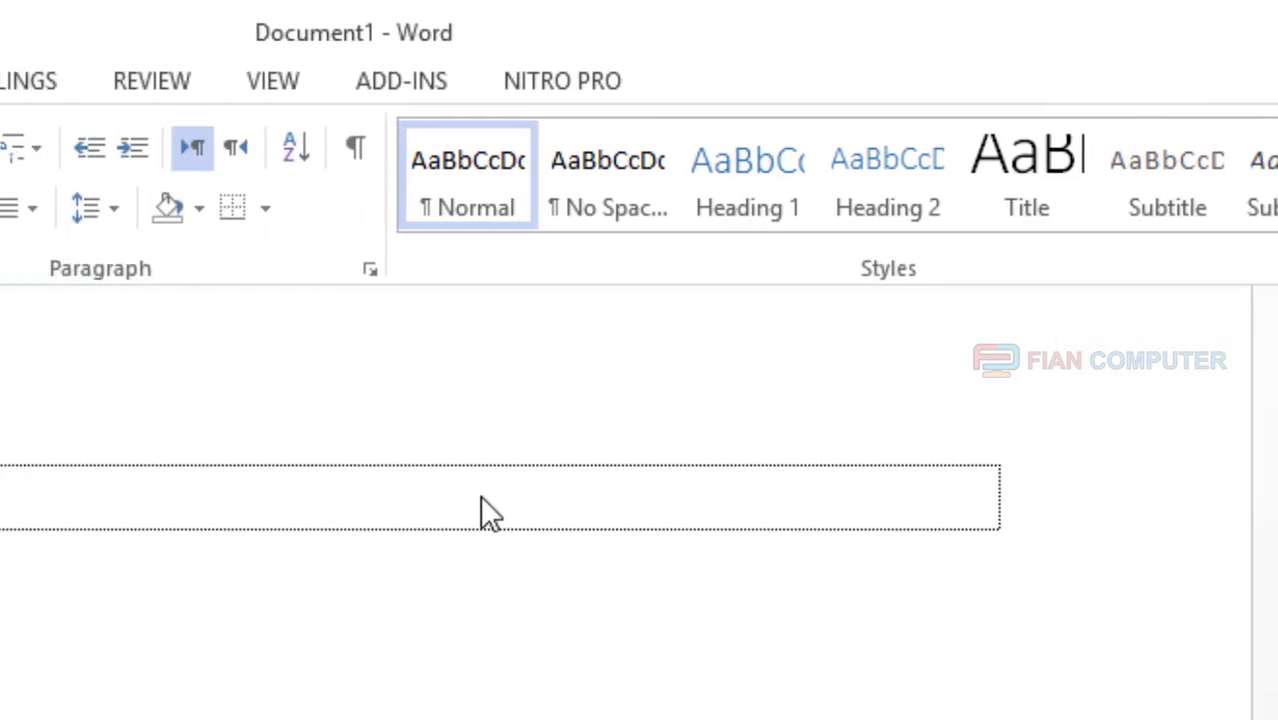
click(721, 495)
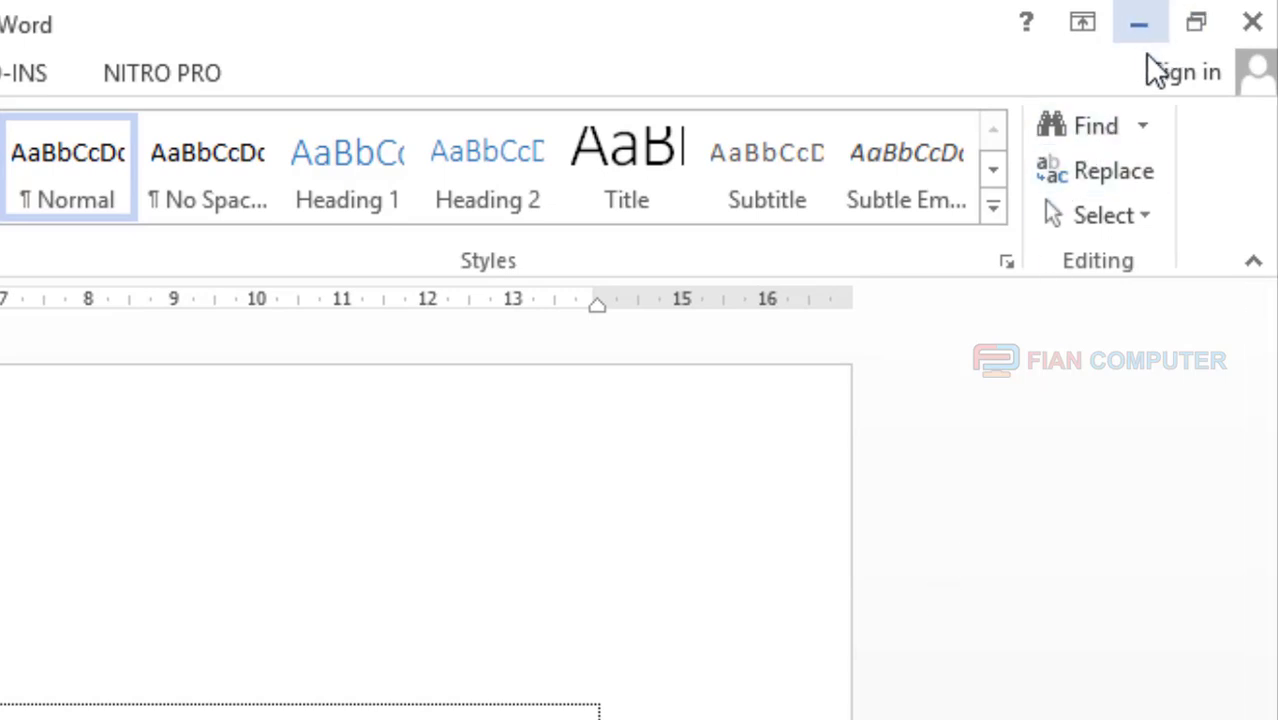
Step: Restore the Word window down and minimize it, and bring it back maximized
click(1196, 22)
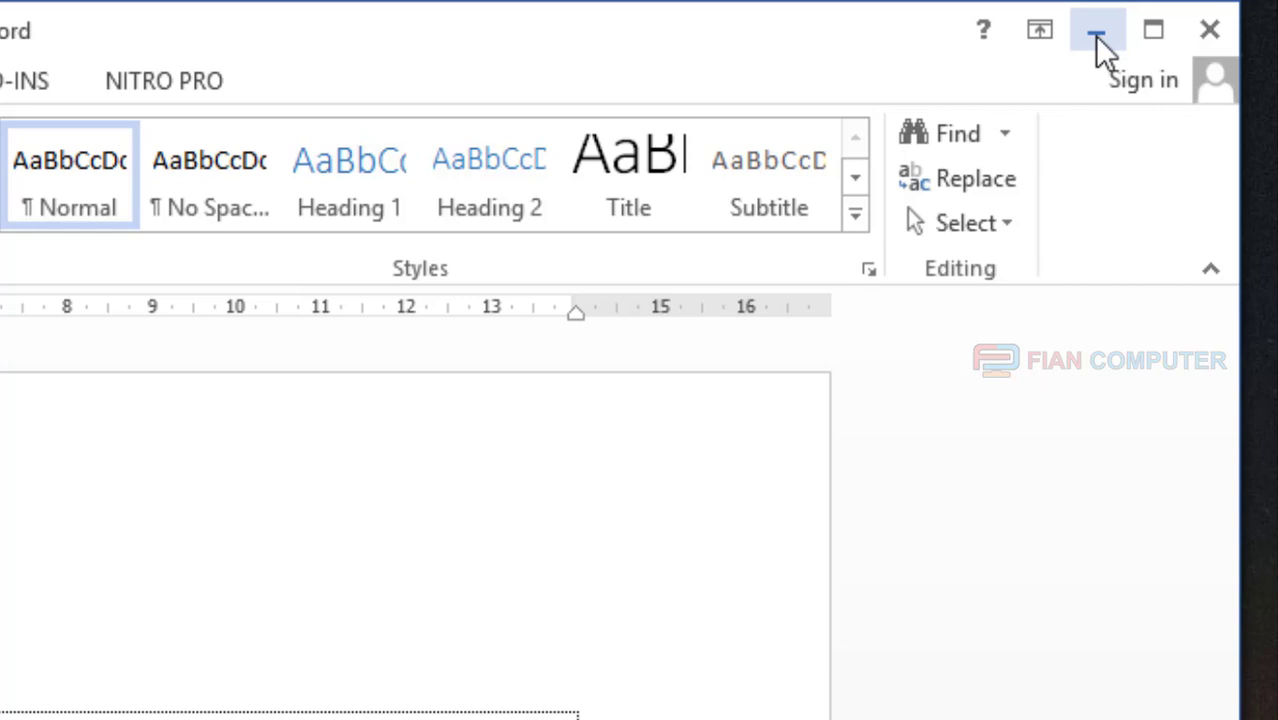
click(1097, 38)
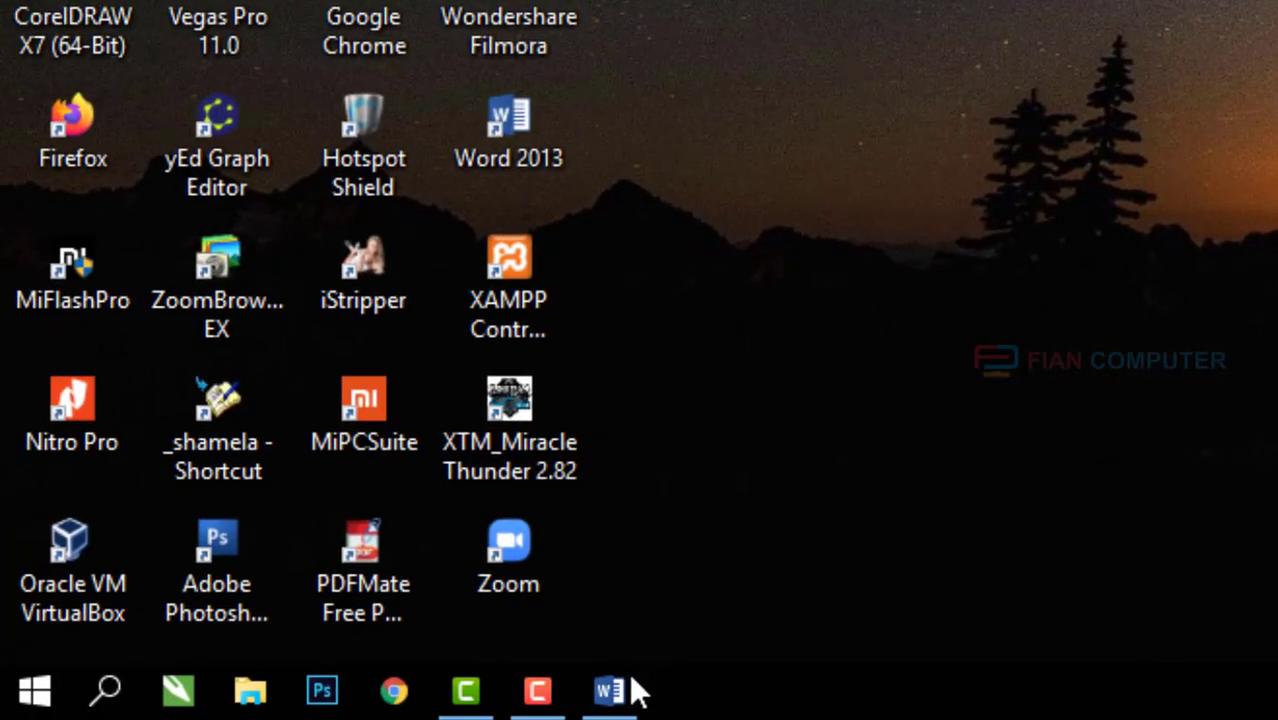
mouse_move(617, 704)
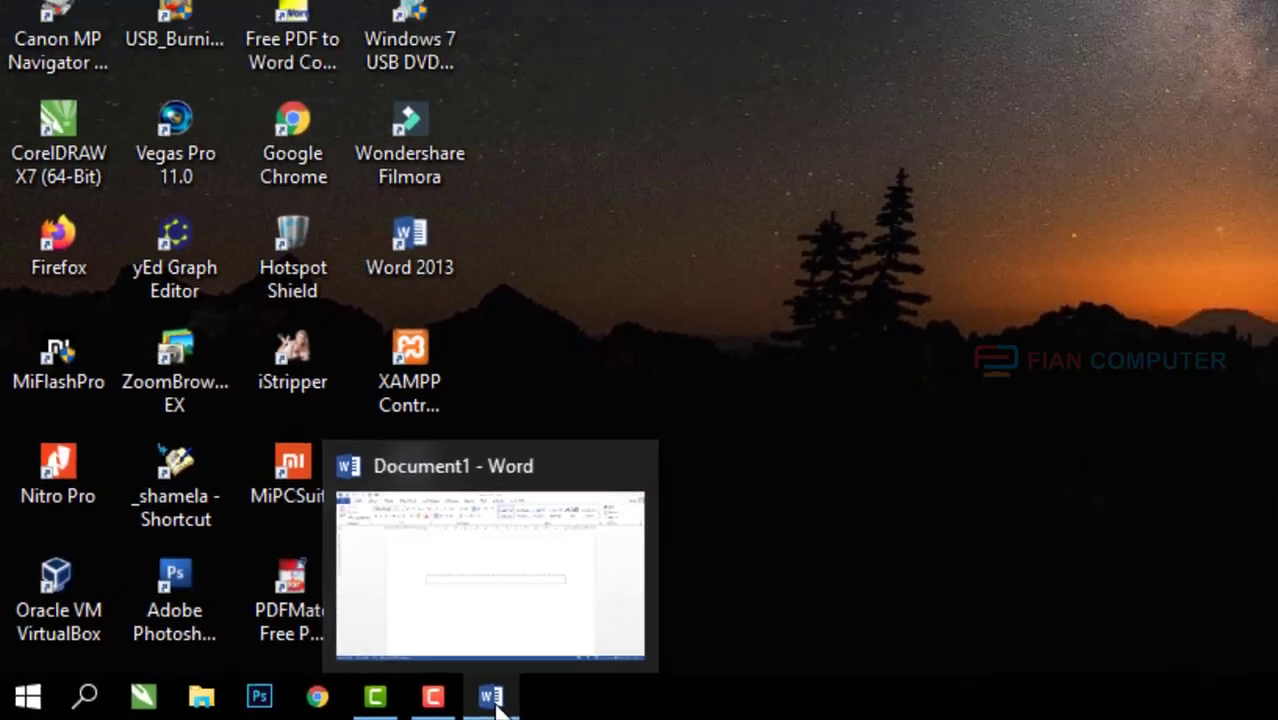
click(610, 690)
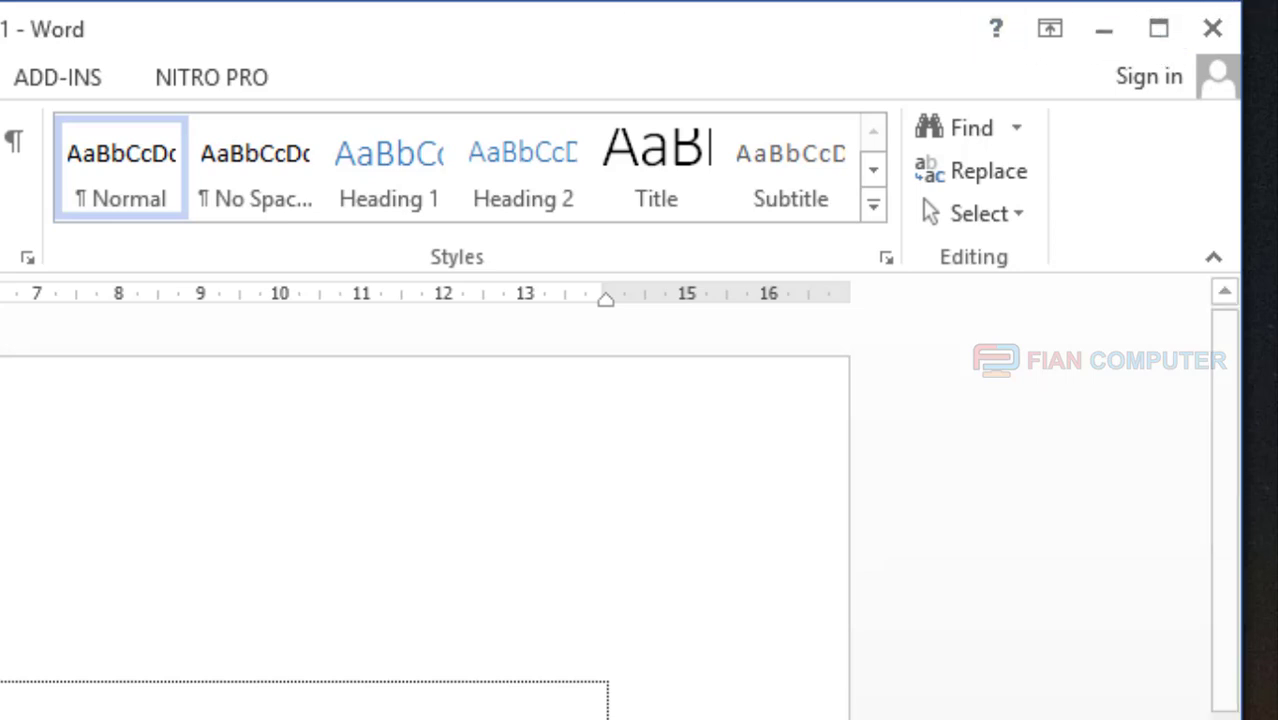
click(1158, 34)
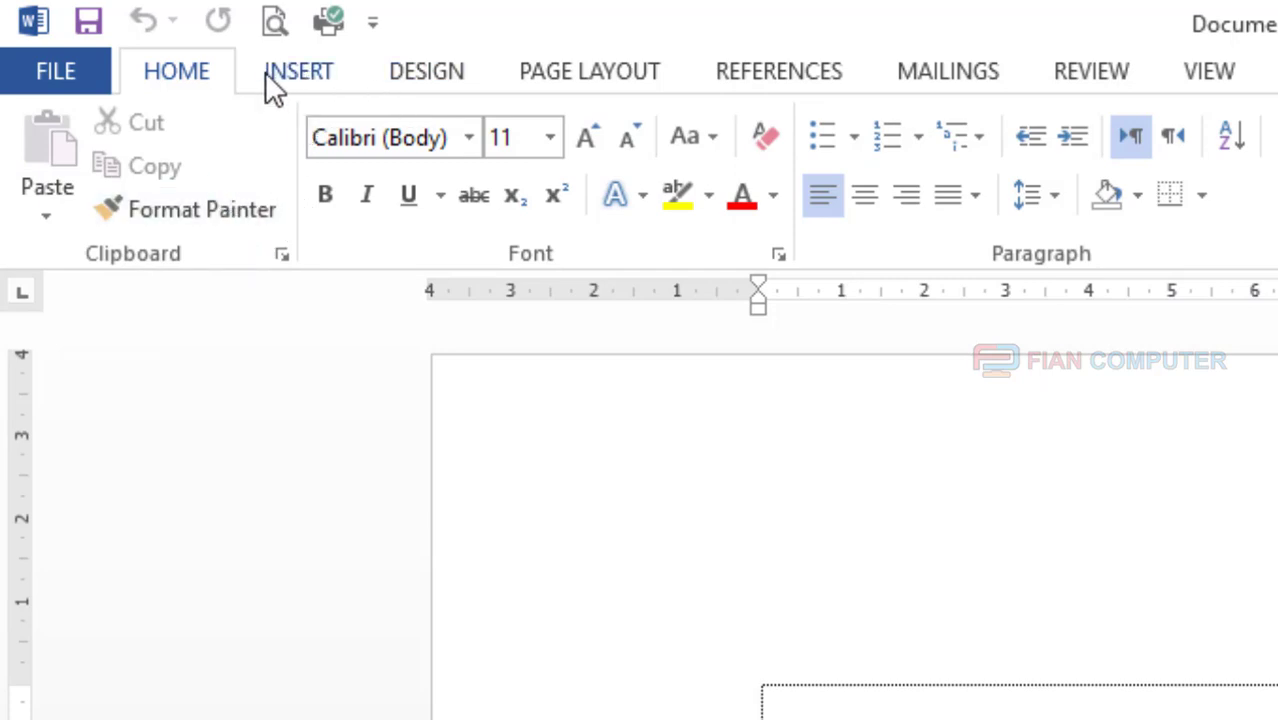
Step: Look through the command groups of the Insert, Design, Page Layout, References, Mailings, Review and View ribbon tabs
click(297, 72)
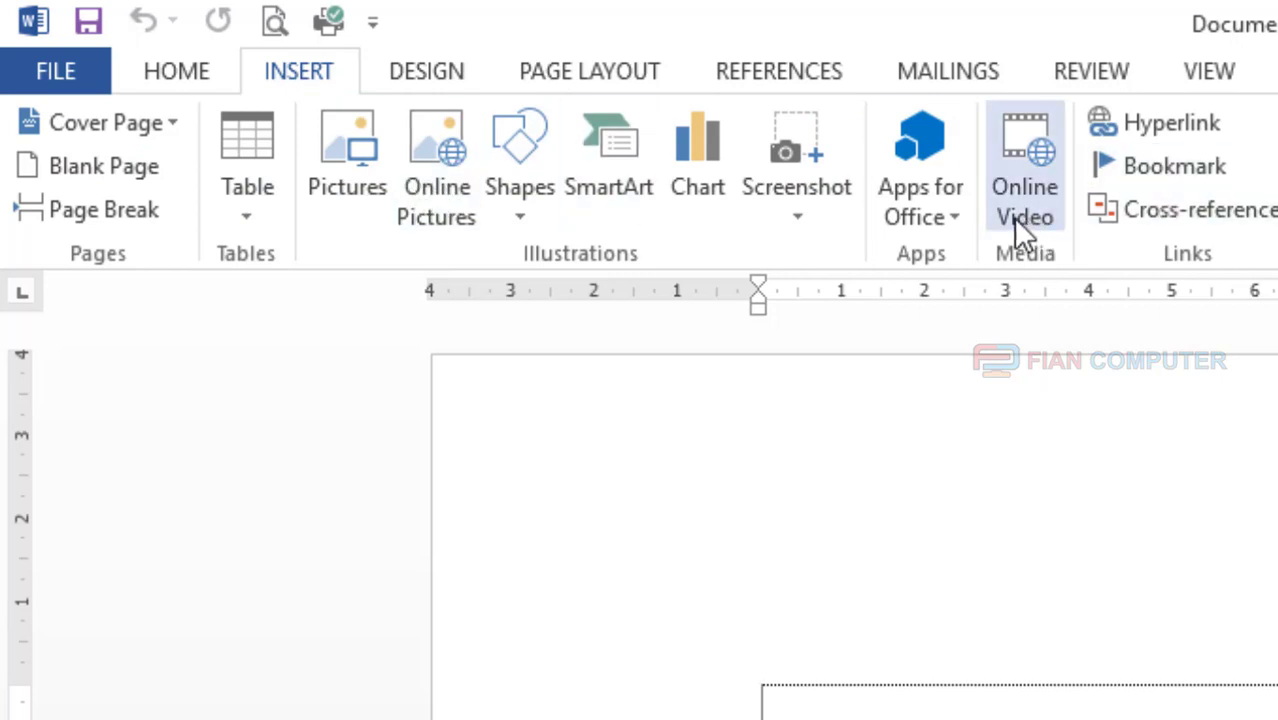
click(436, 78)
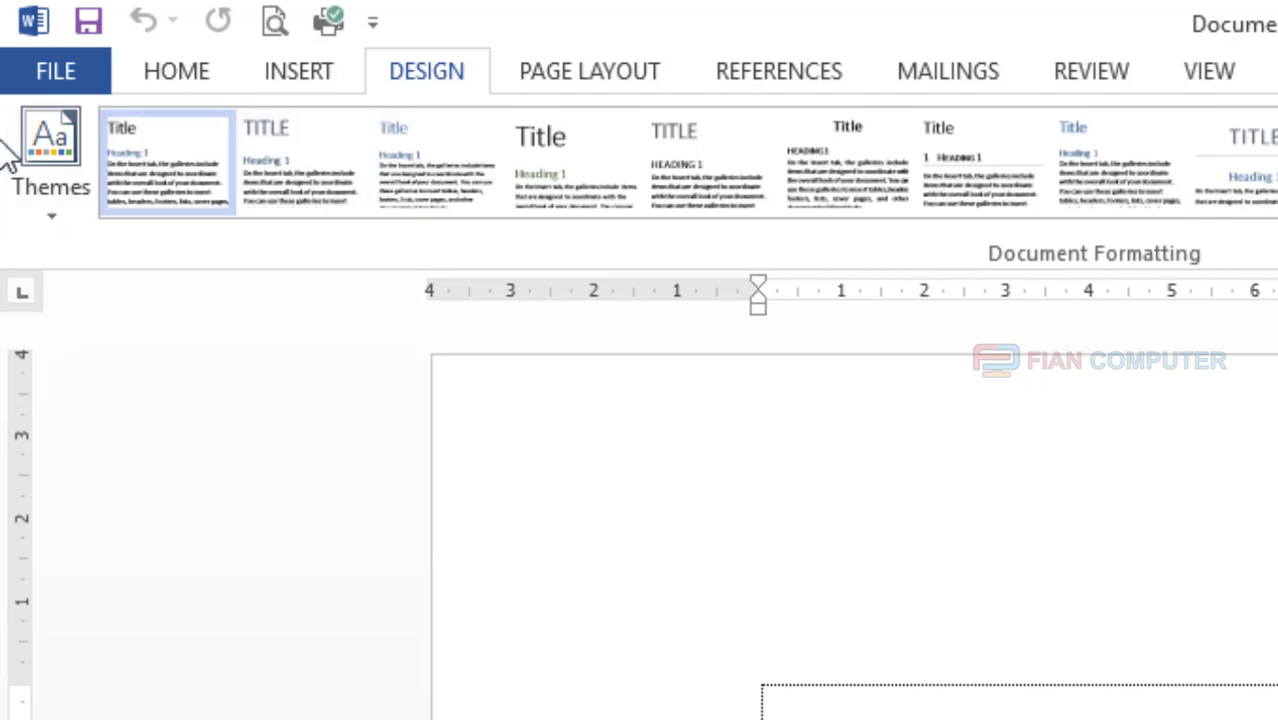
click(597, 75)
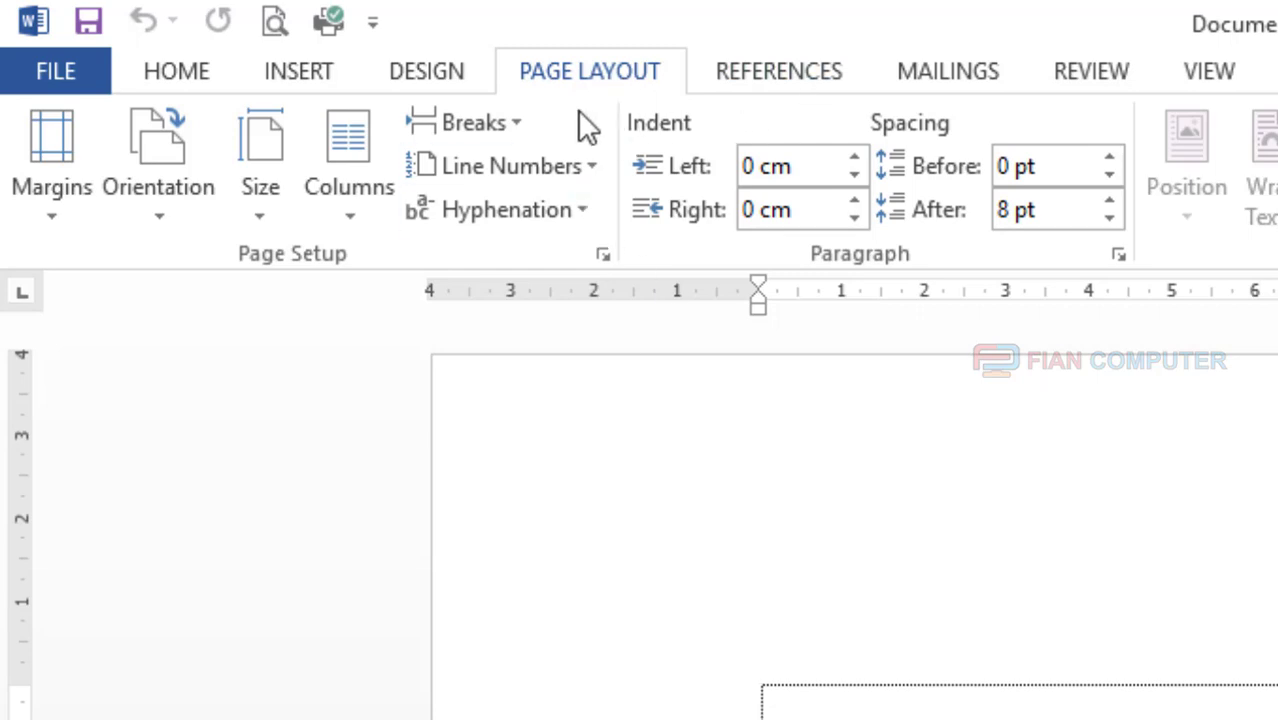
click(757, 79)
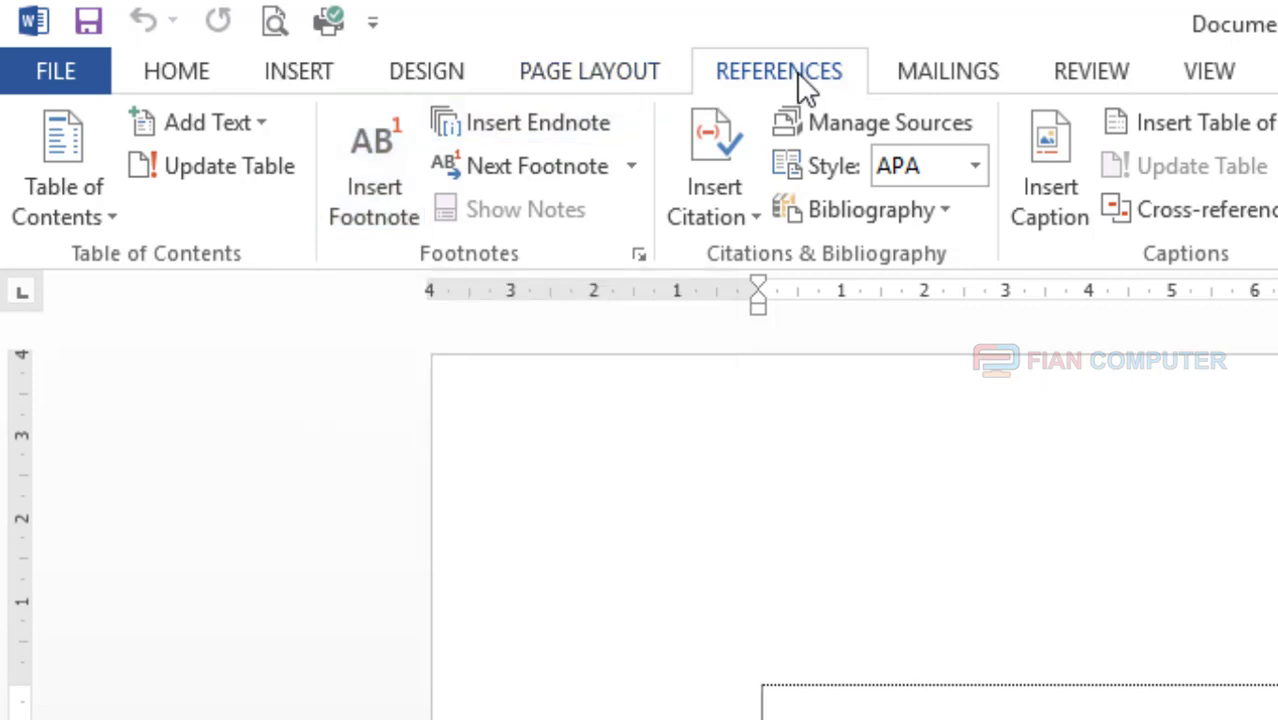
click(953, 76)
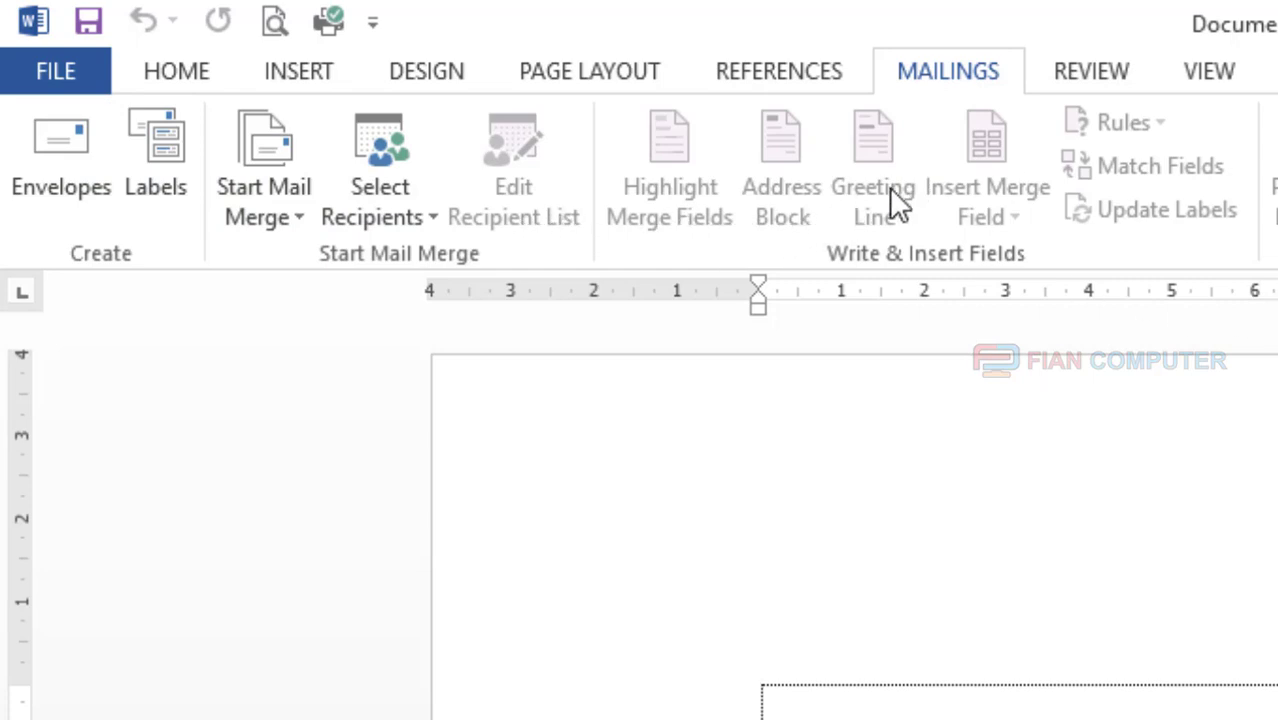
click(1092, 72)
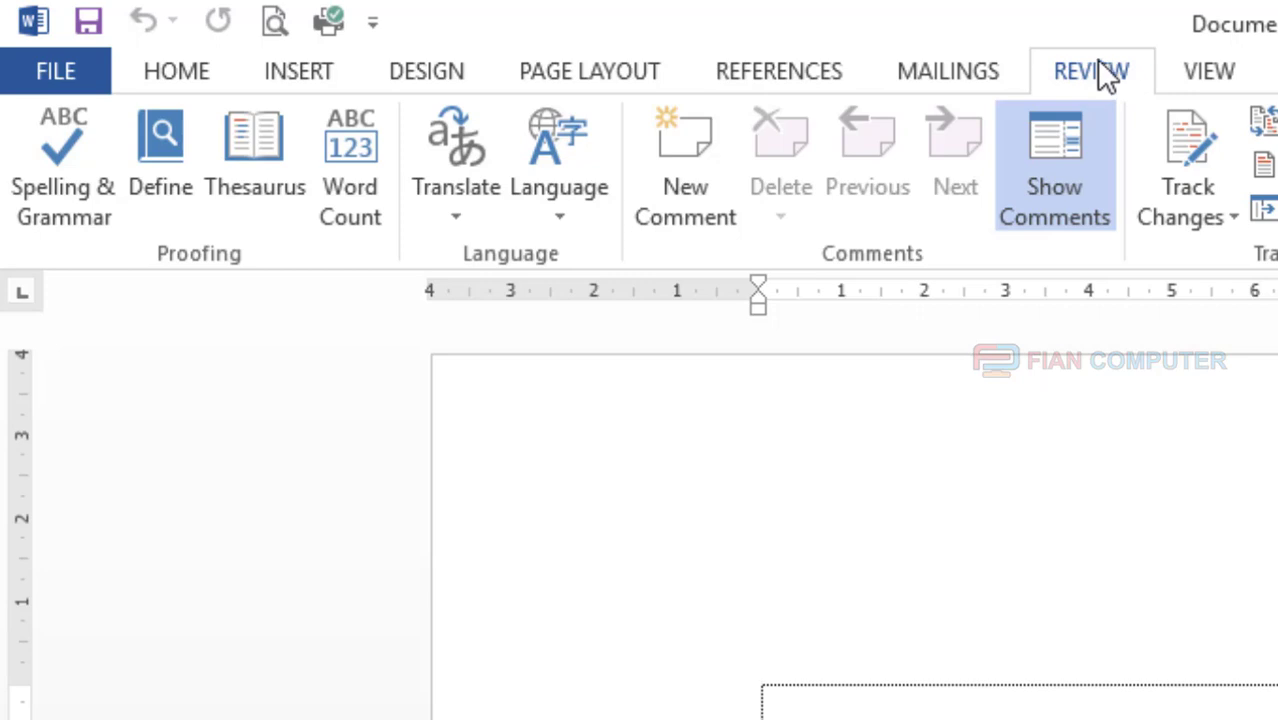
click(1208, 72)
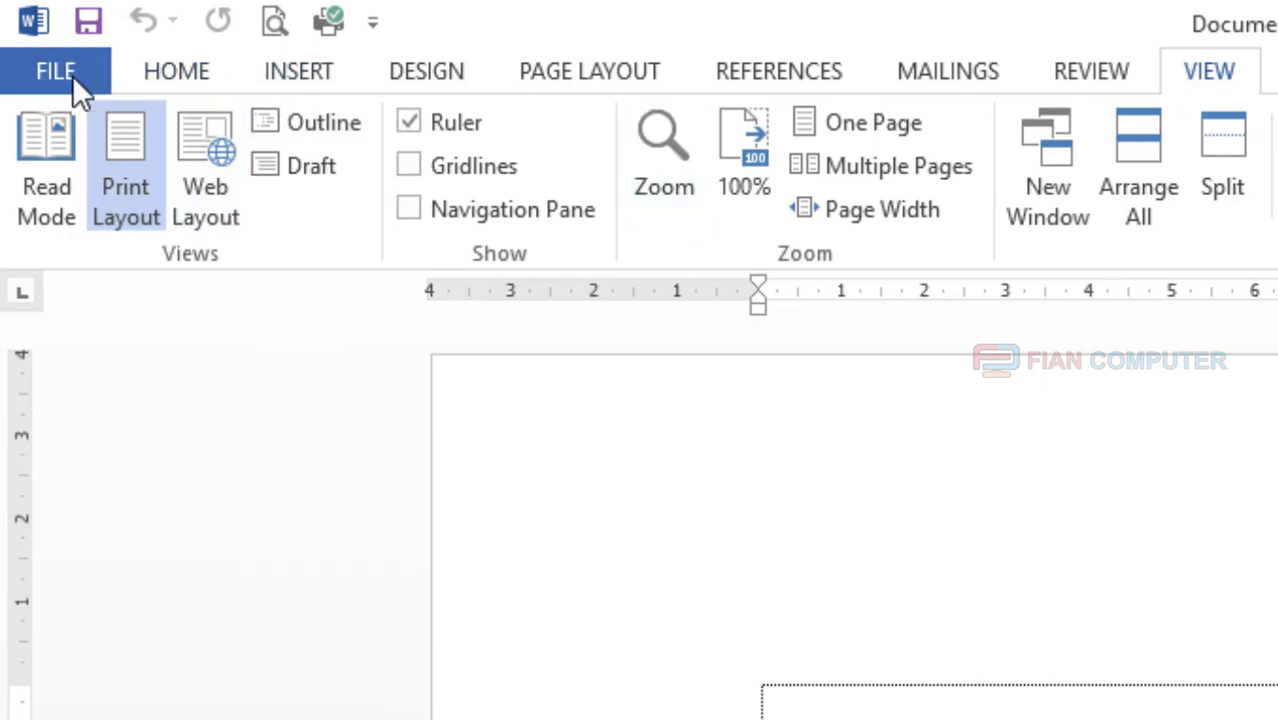
Step: Return to the Home commands, view the full Font settings dialog and close it without changes
click(152, 72)
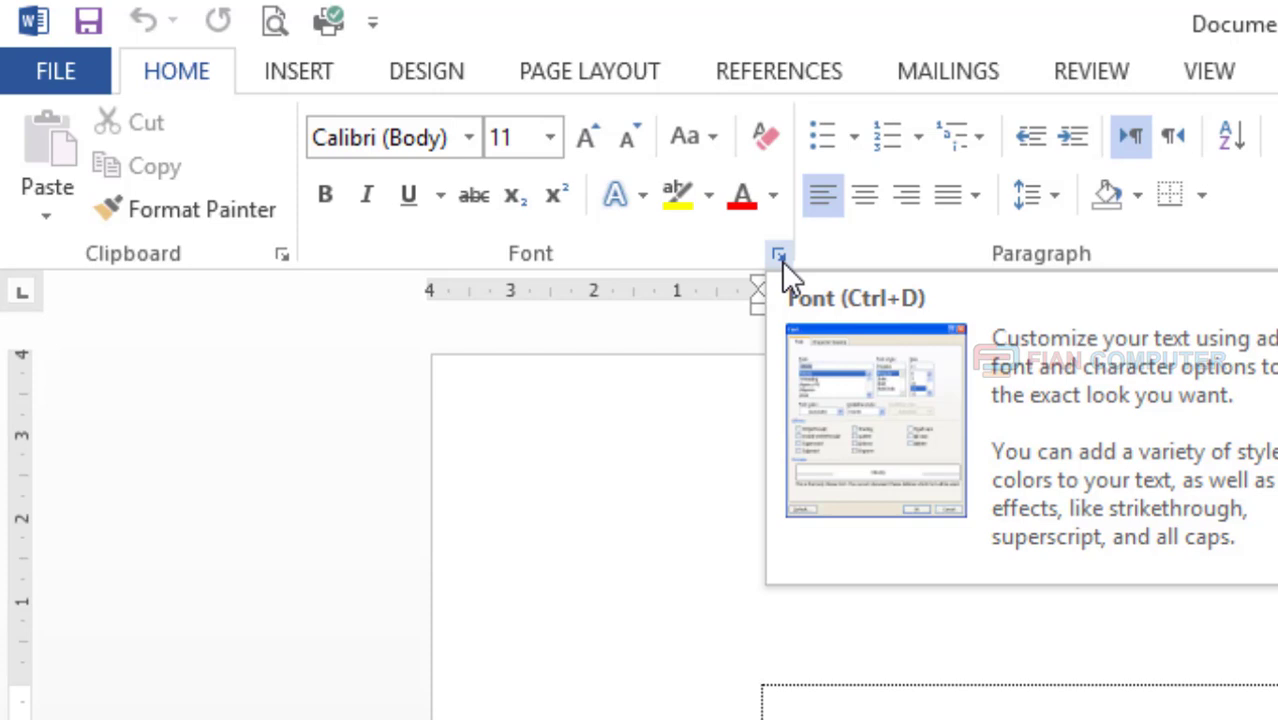
click(781, 260)
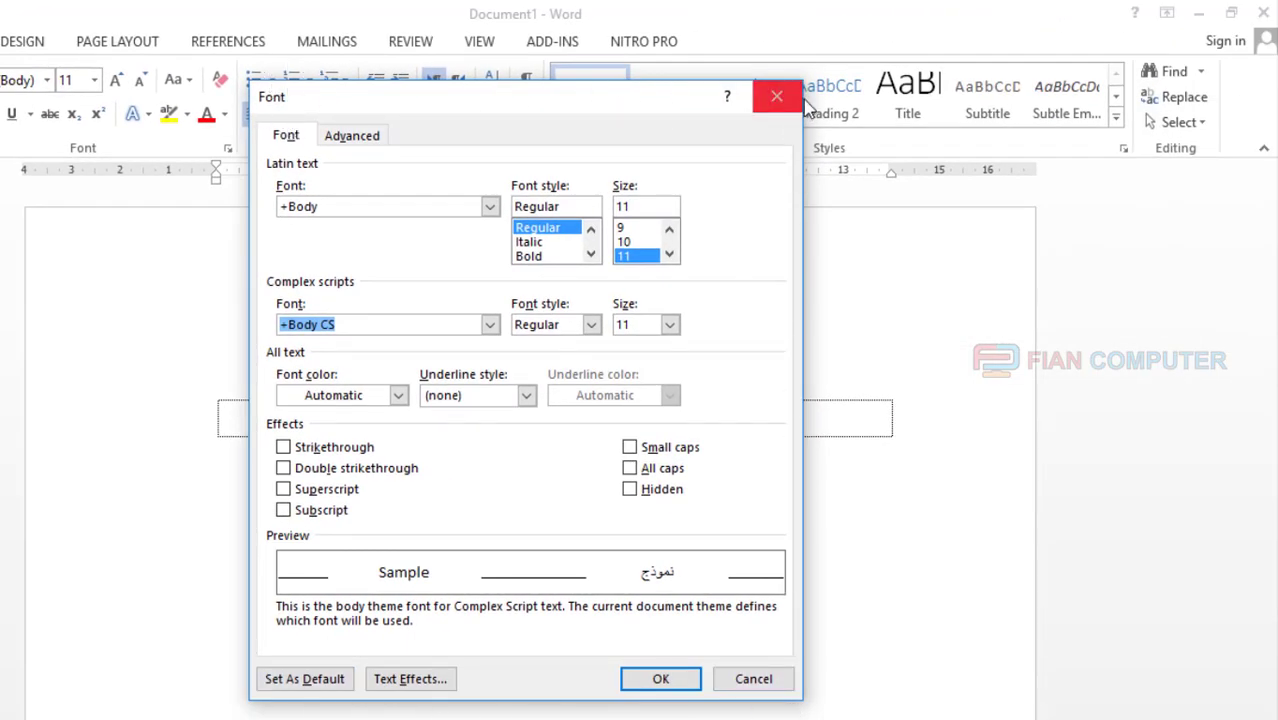
click(755, 679)
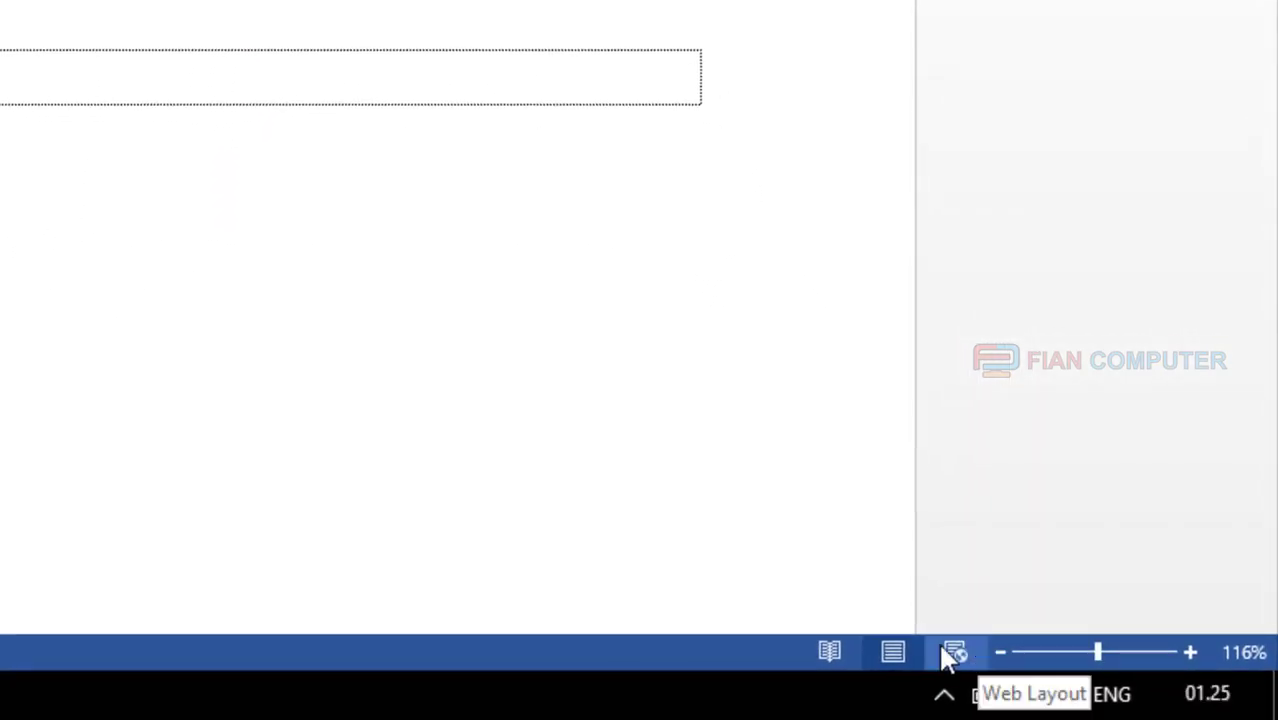
Step: Zoom the document out to 110% and in to 170%
click(1000, 651)
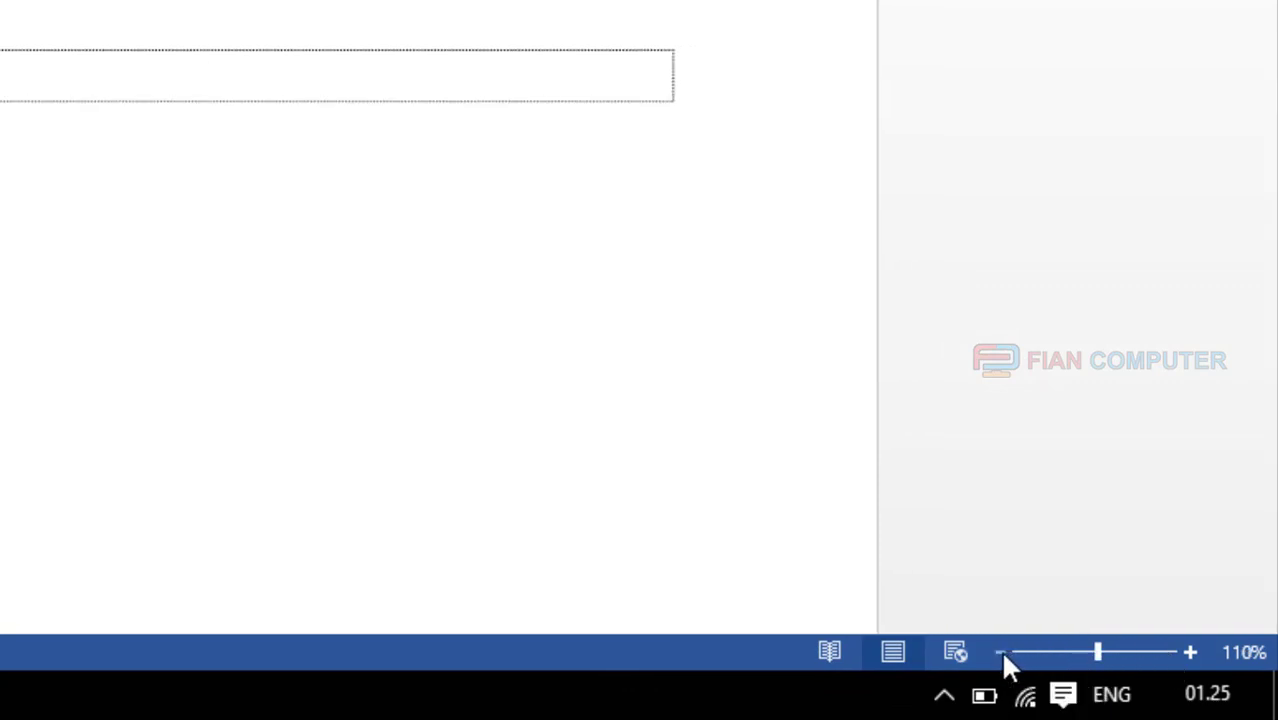
click(1189, 653)
click(1189, 653)
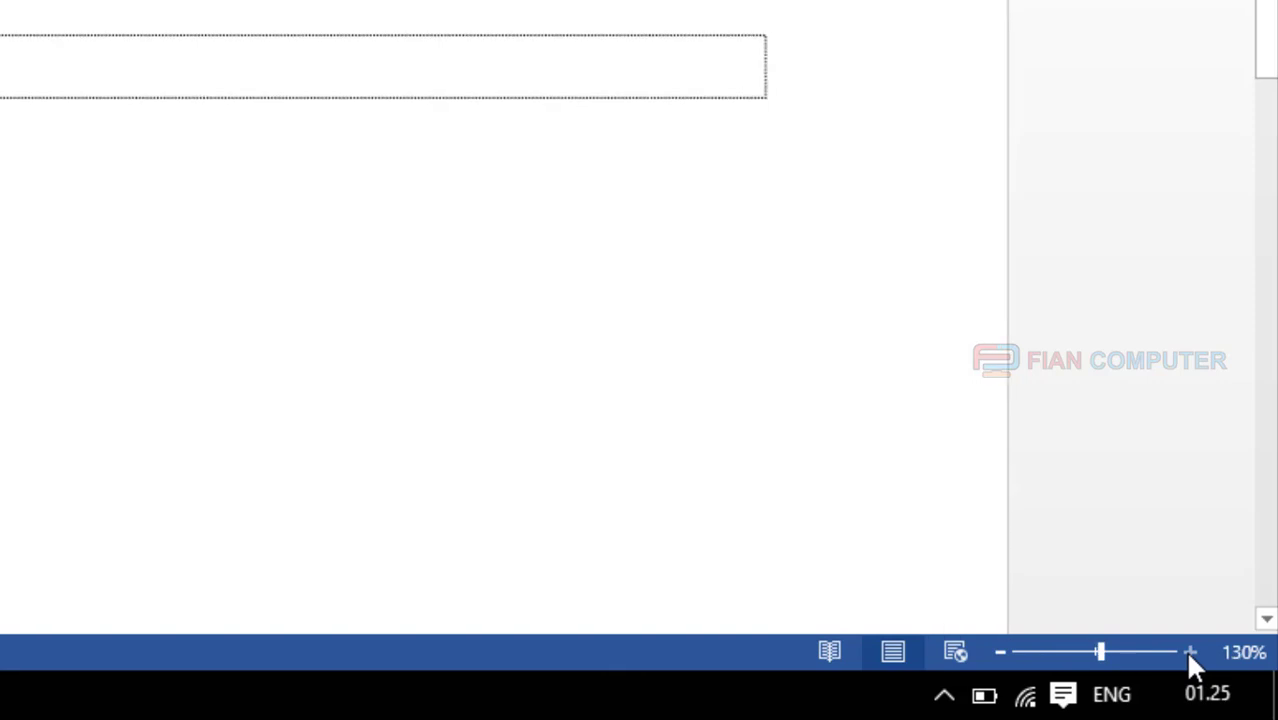
scroll(1070, 420, up, 1)
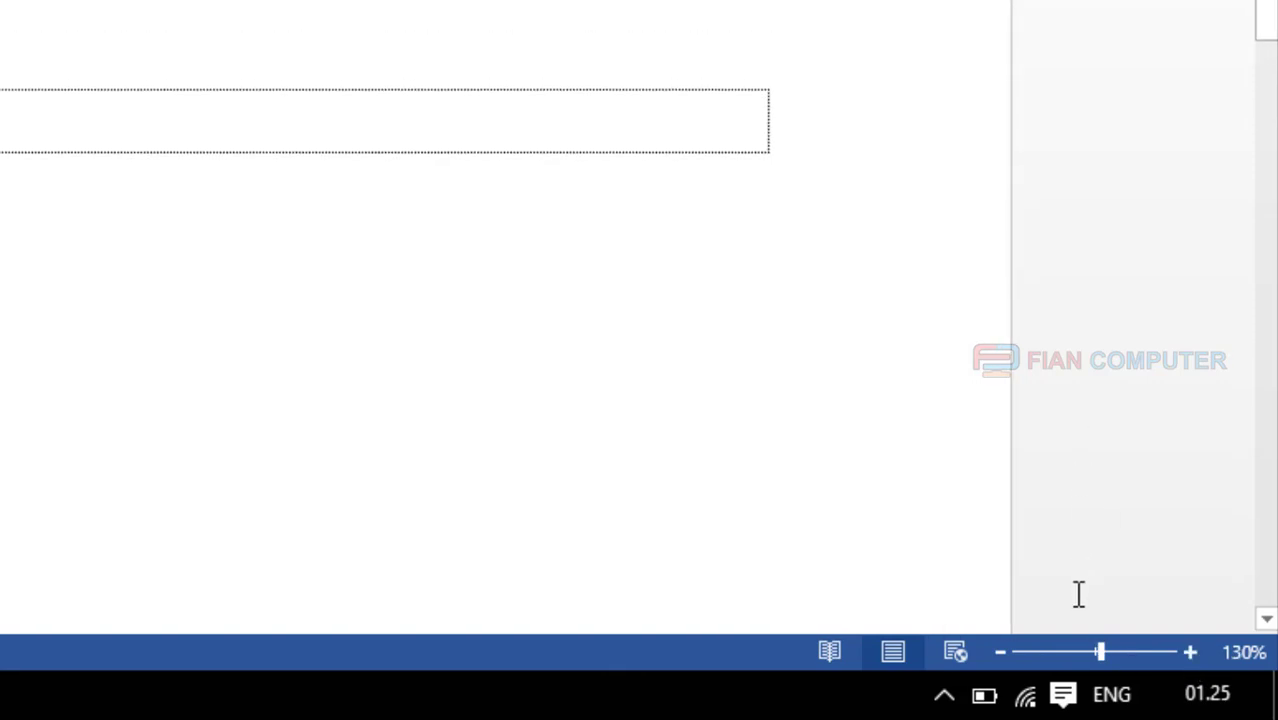
click(1189, 653)
click(1193, 654)
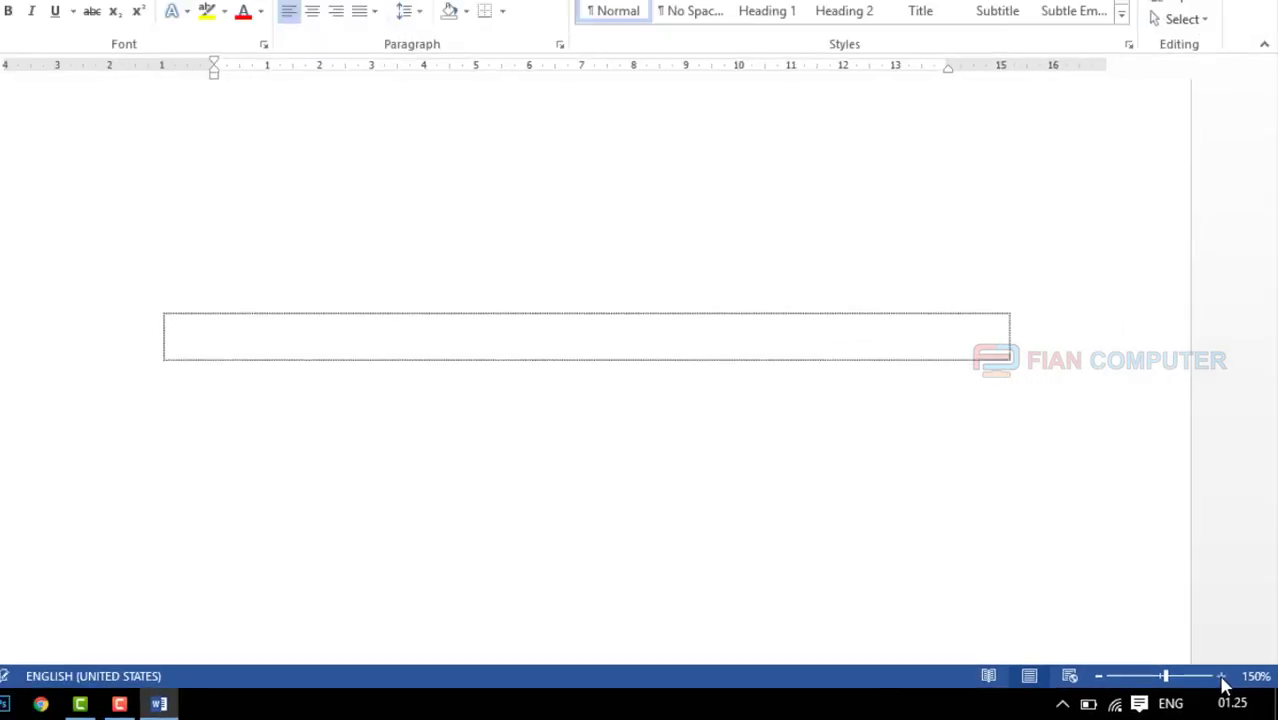
click(1193, 654)
click(1193, 654)
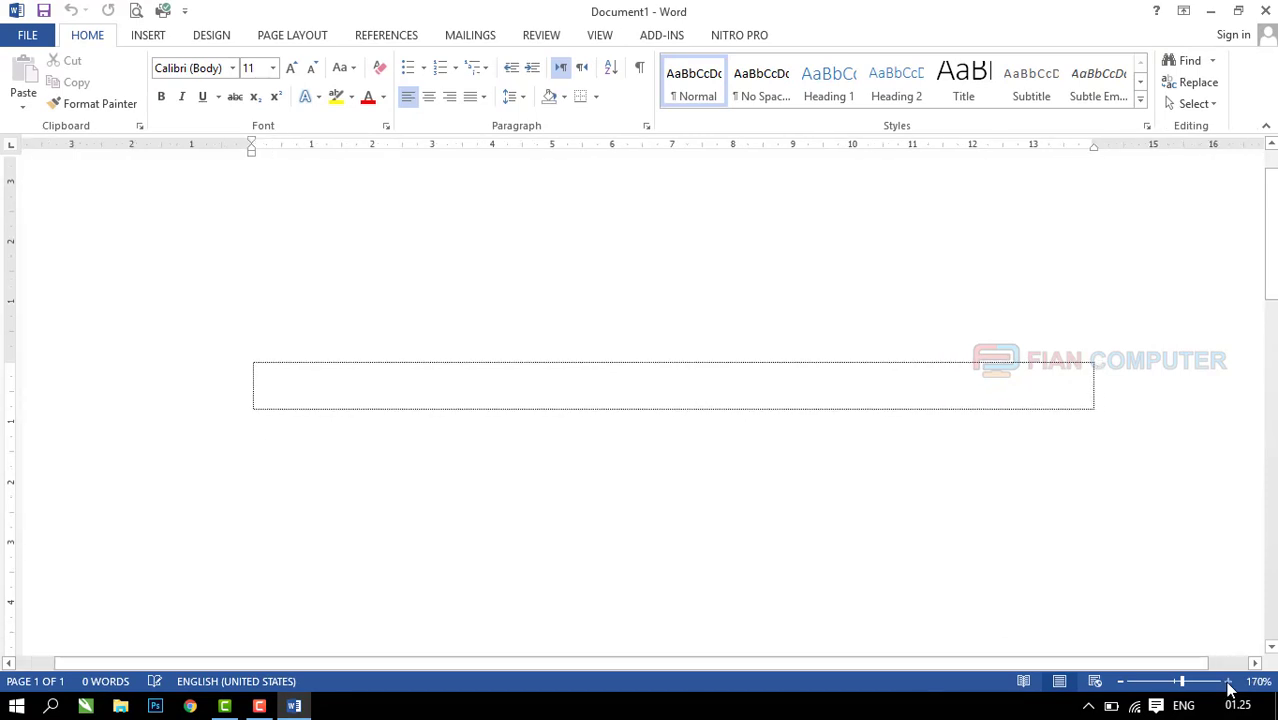
Step: Zoom the document out to 100%, and enlarge it again by one zoom increment
click(1122, 684)
click(1122, 684)
click(1122, 684)
click(1122, 684)
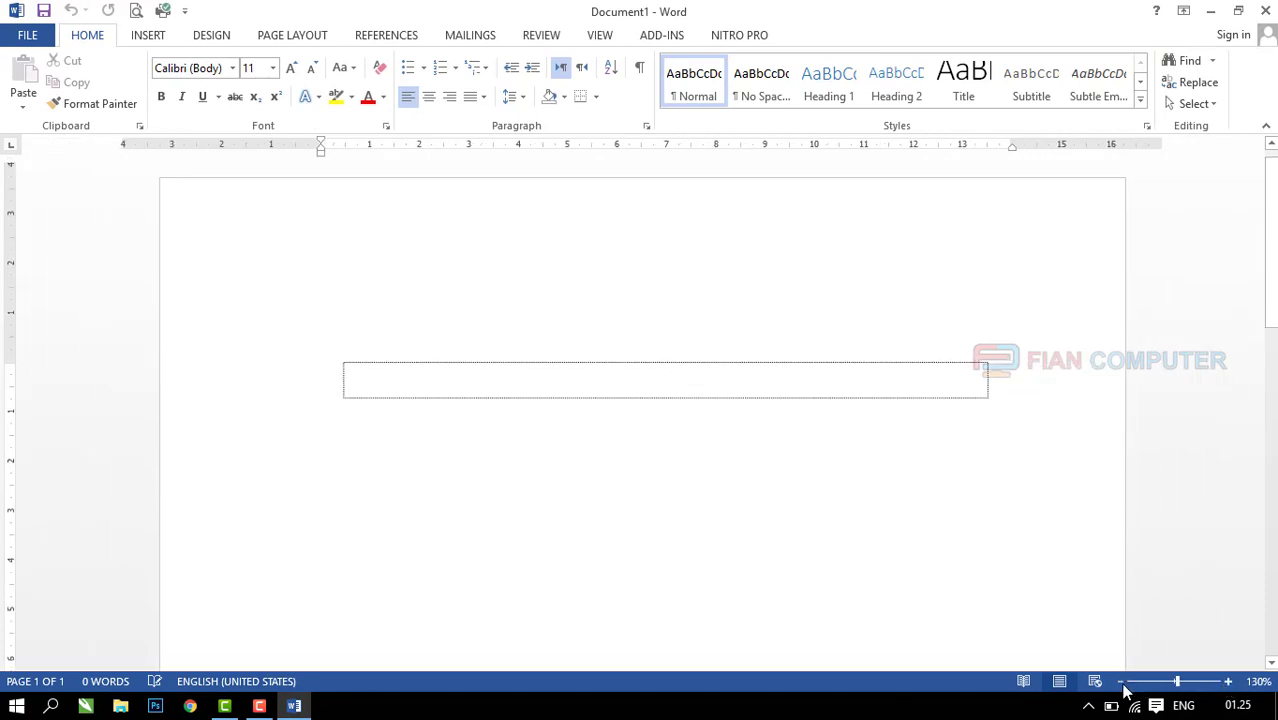
click(1122, 684)
click(1122, 684)
click(1122, 684)
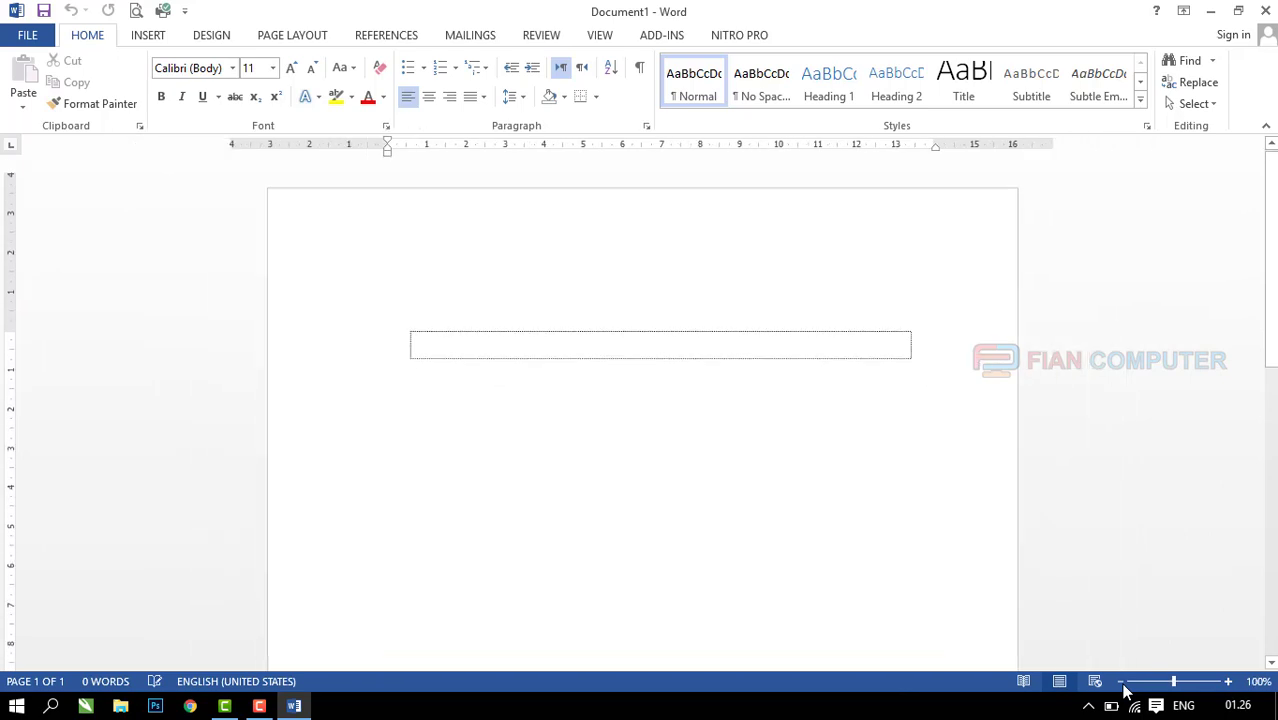
click(1228, 681)
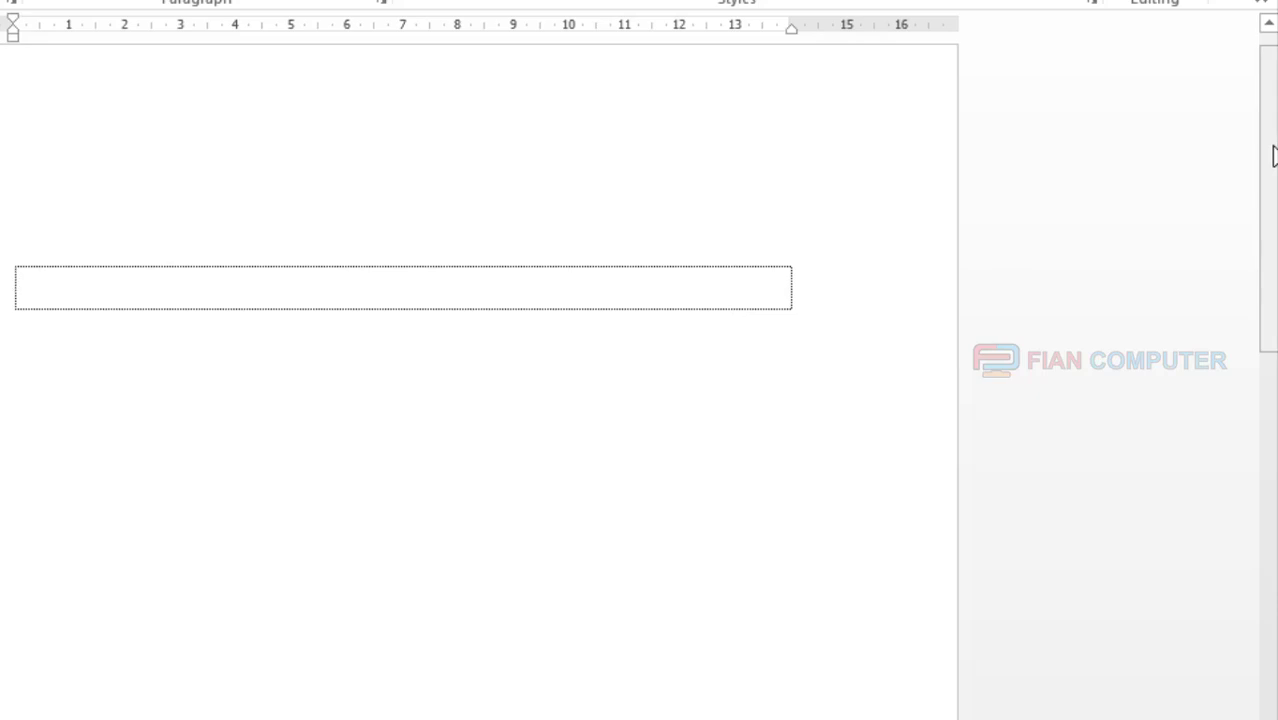
Step: Scroll down and up through the blank page to examine how the document view moves
drag(1273, 155, 1273, 203)
drag(1273, 275, 1272, 216)
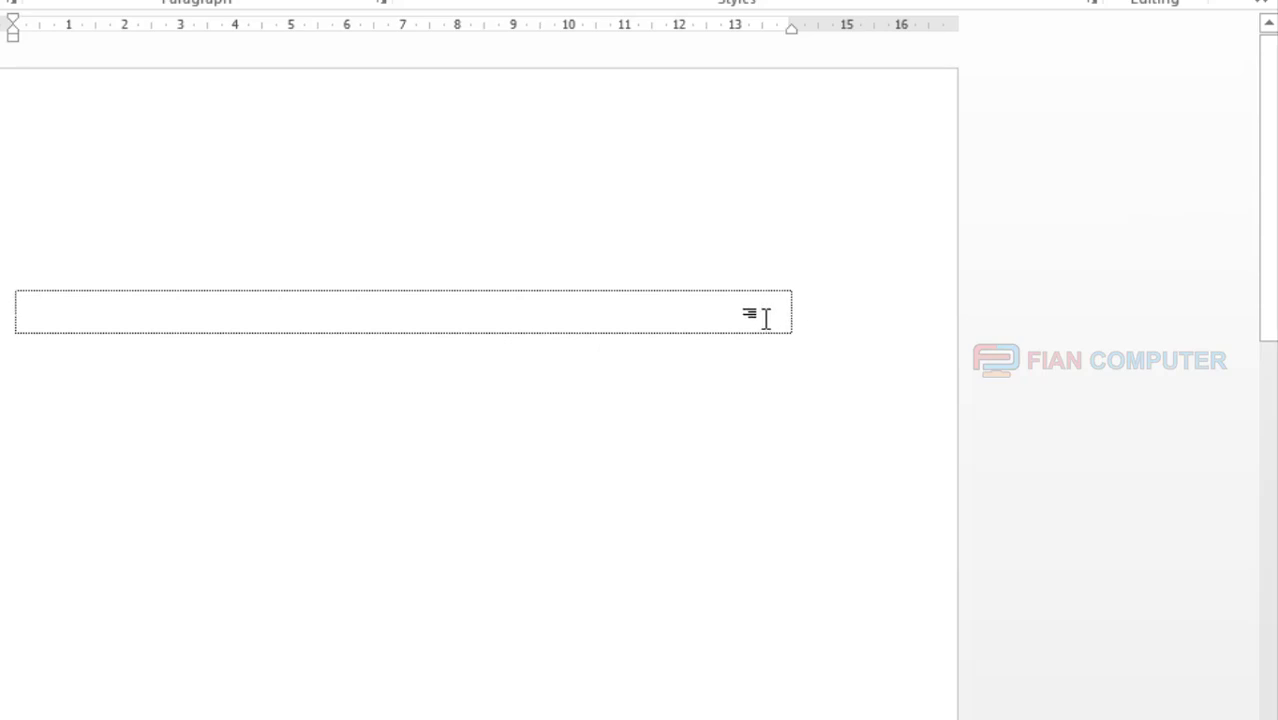
scroll(765, 316, down, 8)
scroll(765, 320, up, 8)
scroll(765, 320, down, 8)
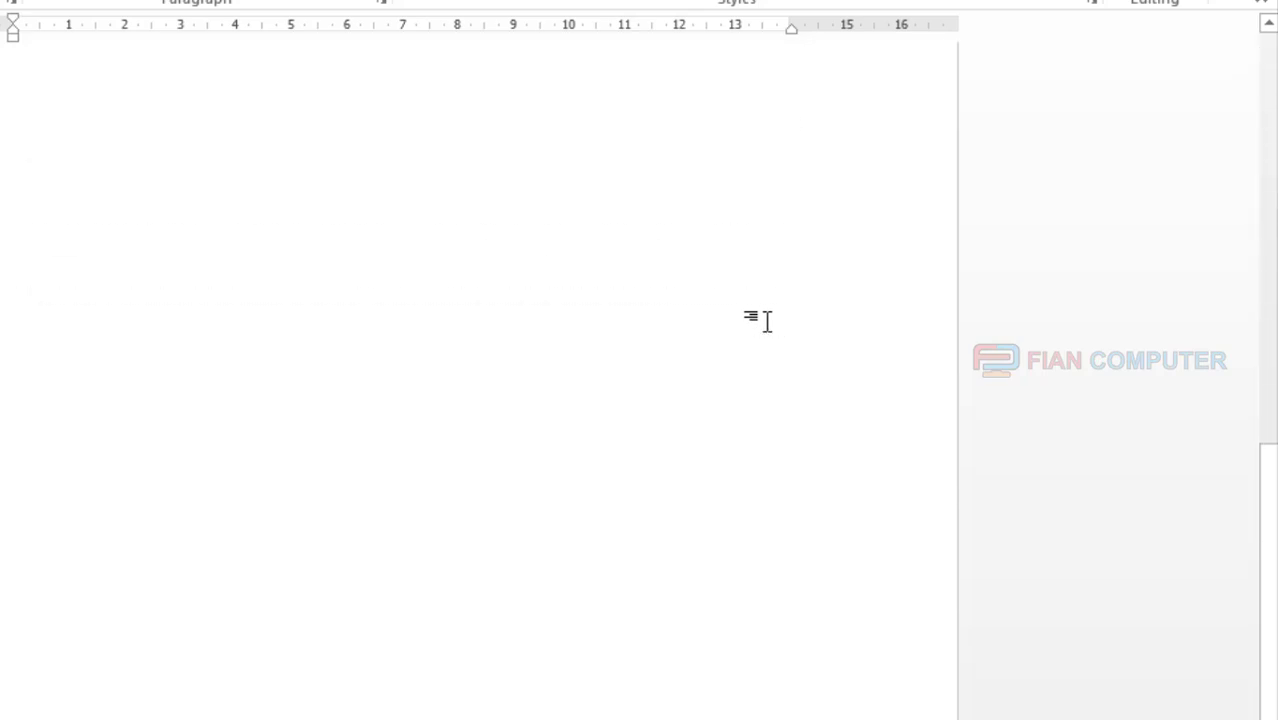
scroll(765, 318, up, 7)
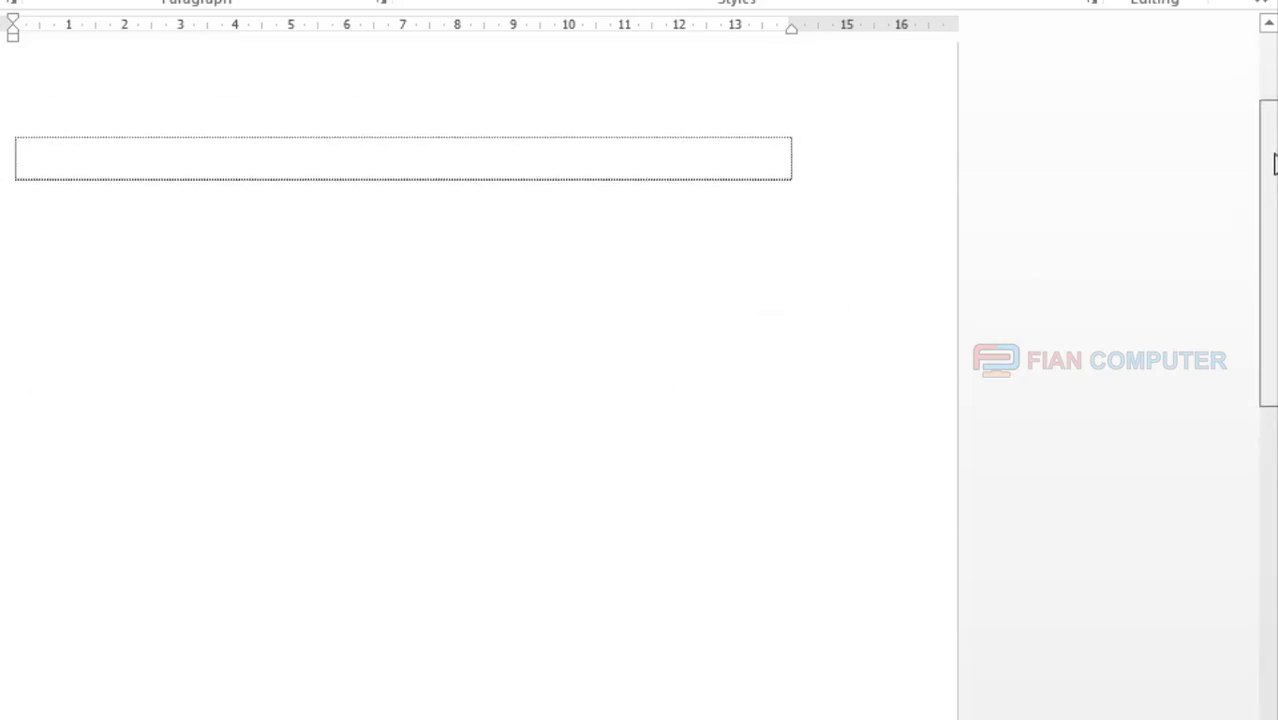
drag(1274, 160, 1272, 497)
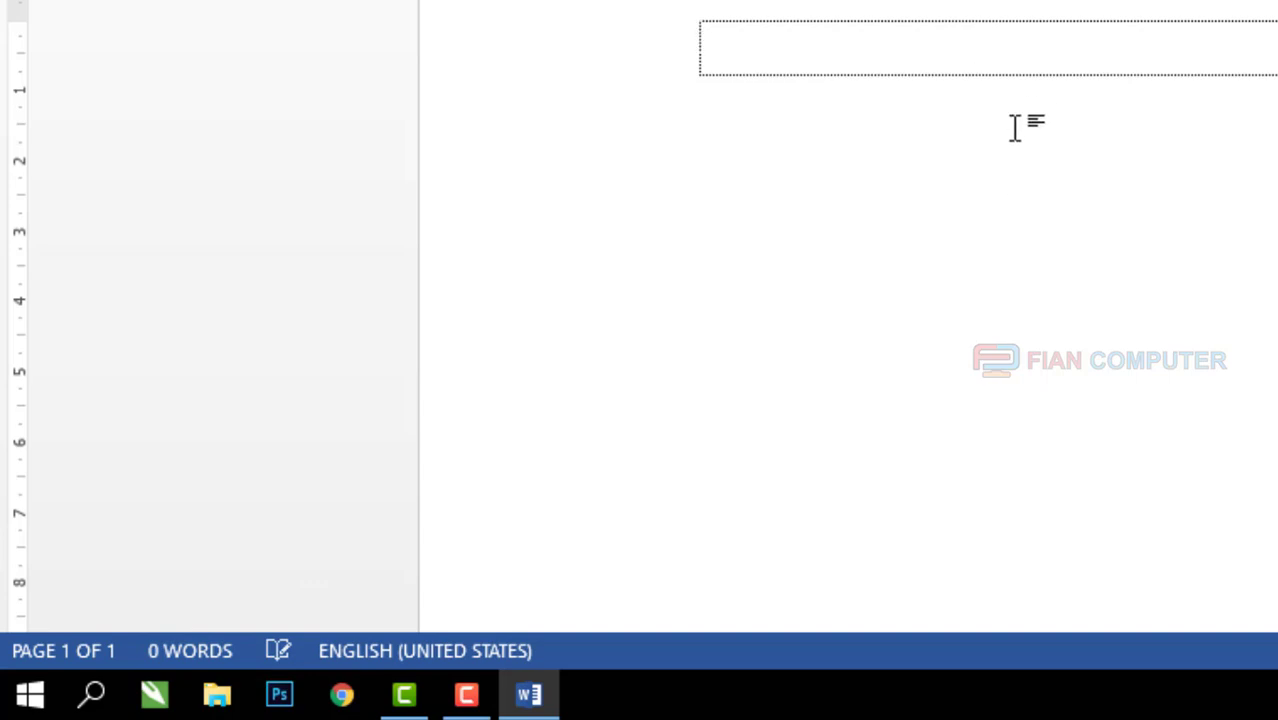
scroll(1014, 128, down, 5)
scroll(1012, 125, up, 10)
Step: Enter "Fian computer" on the page's first line and delete that whole line of text
text(fian)
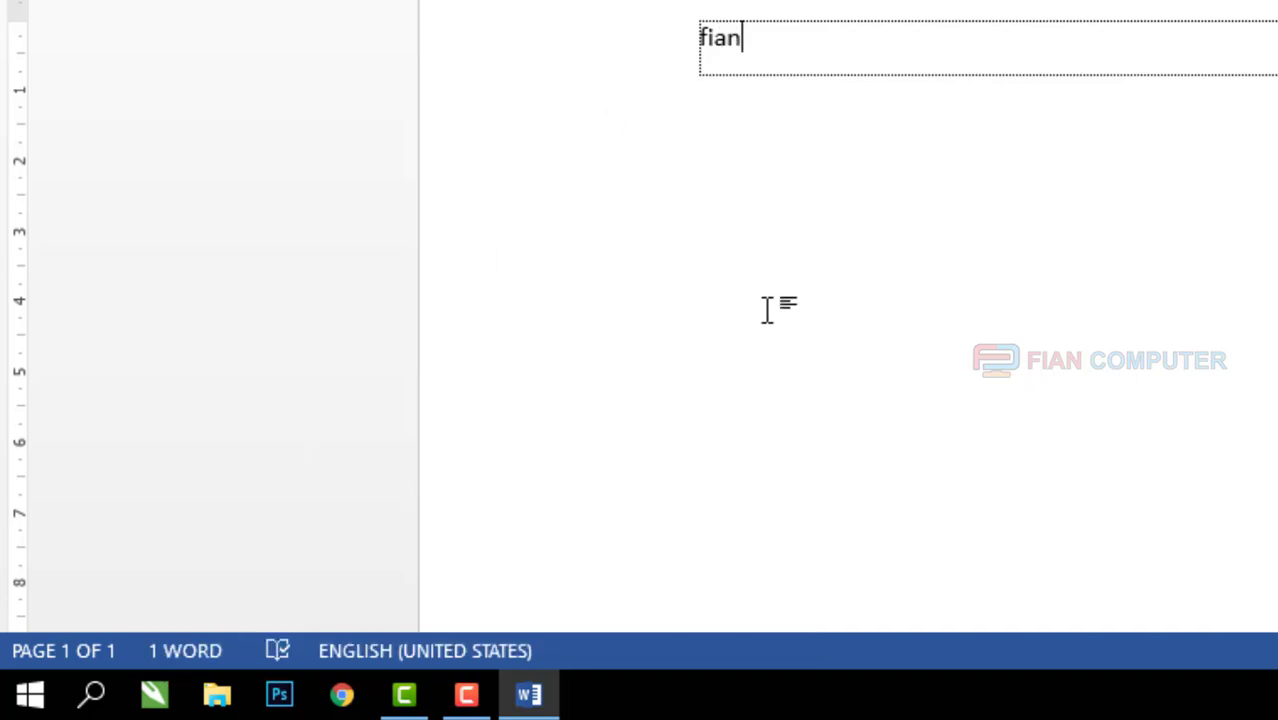
text(c)
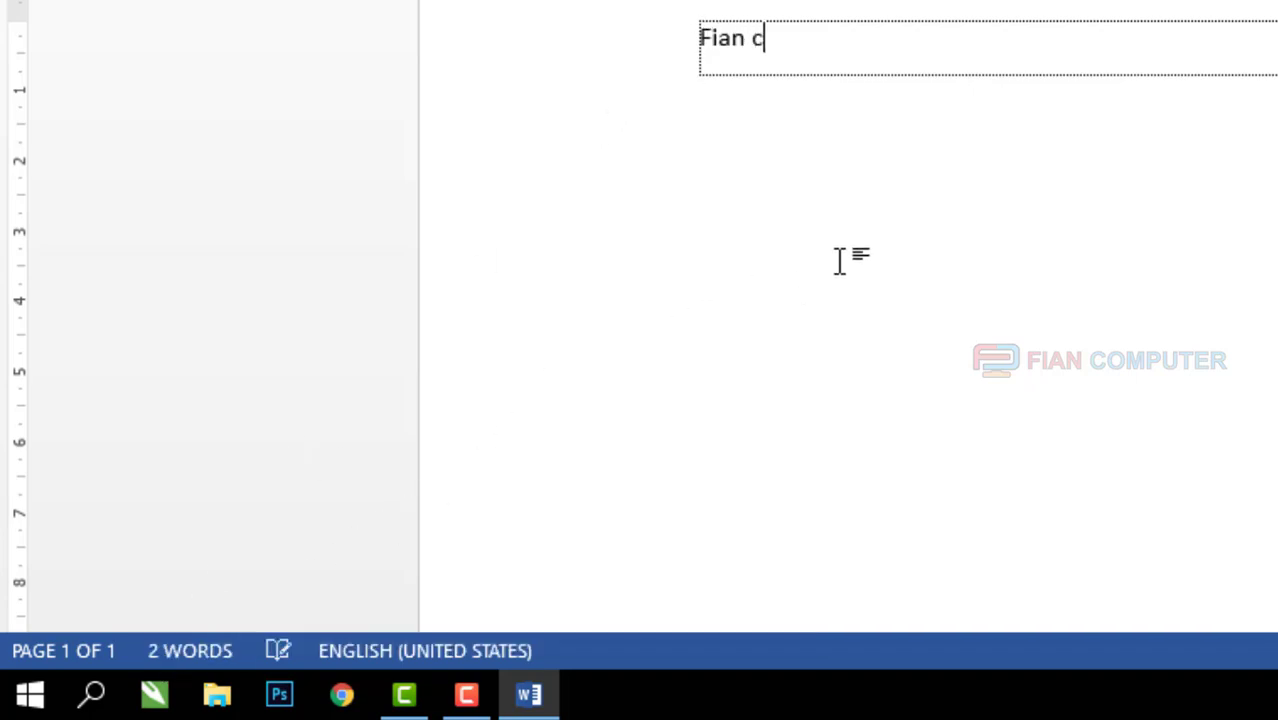
text(omputer)
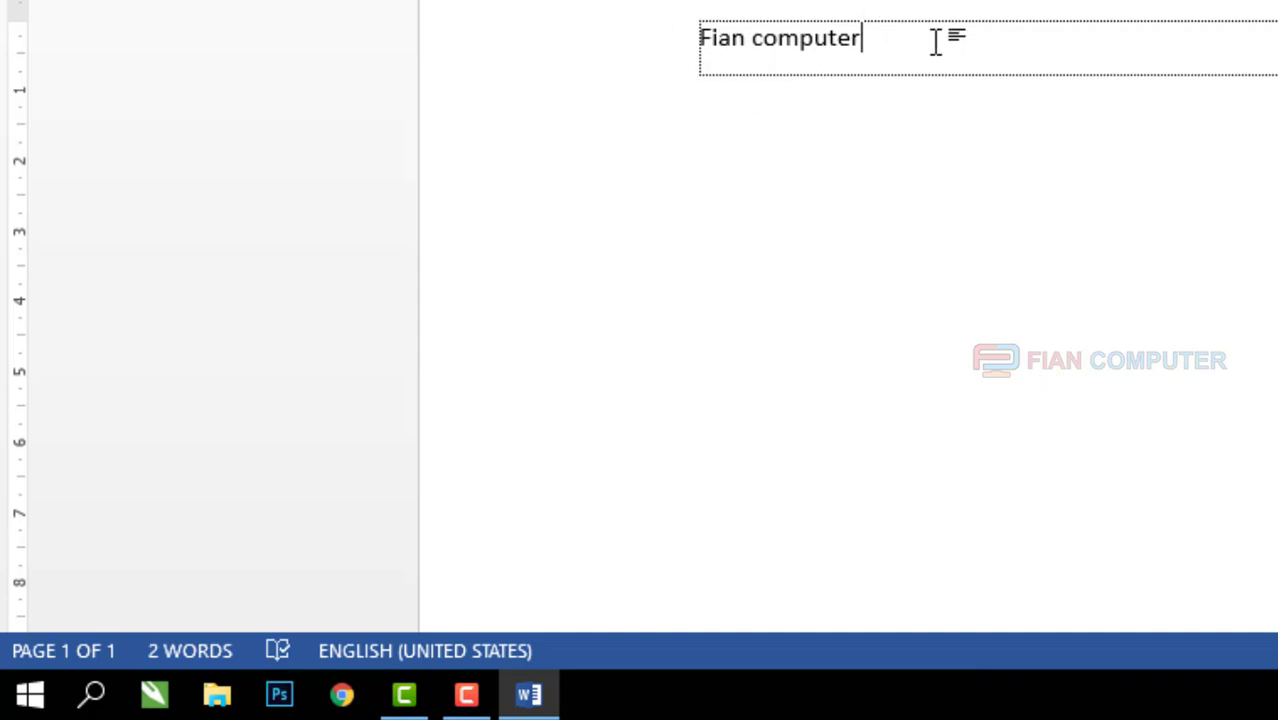
click(601, 57)
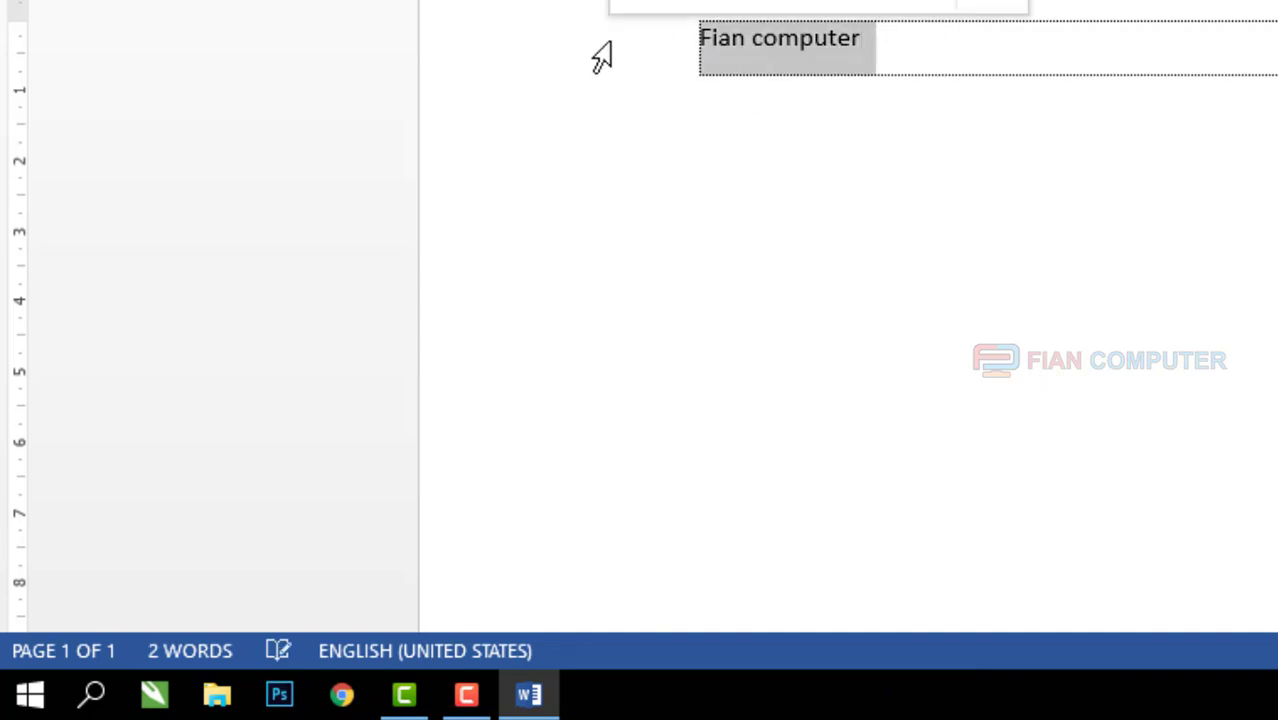
key(Delete)
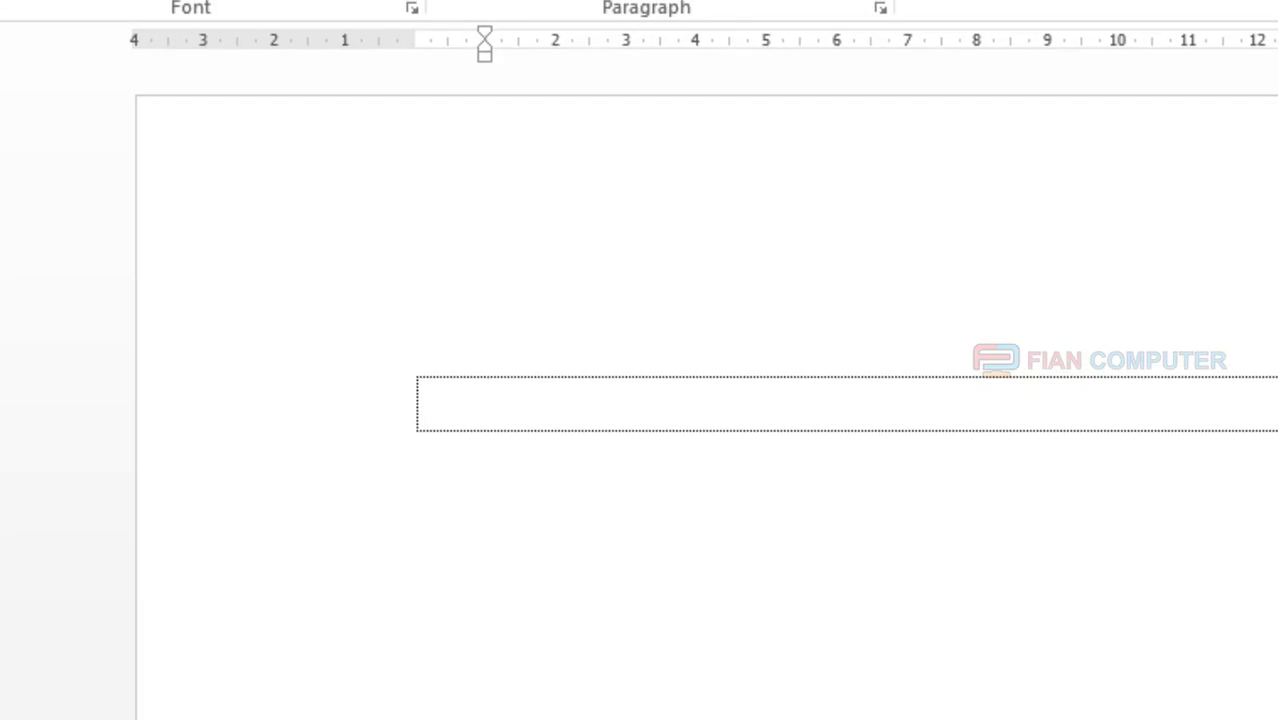
Step: Zoom the page in and out to reach 140%, and look over the page from its upper edge downward and back
scroll(640, 404, up, 6)
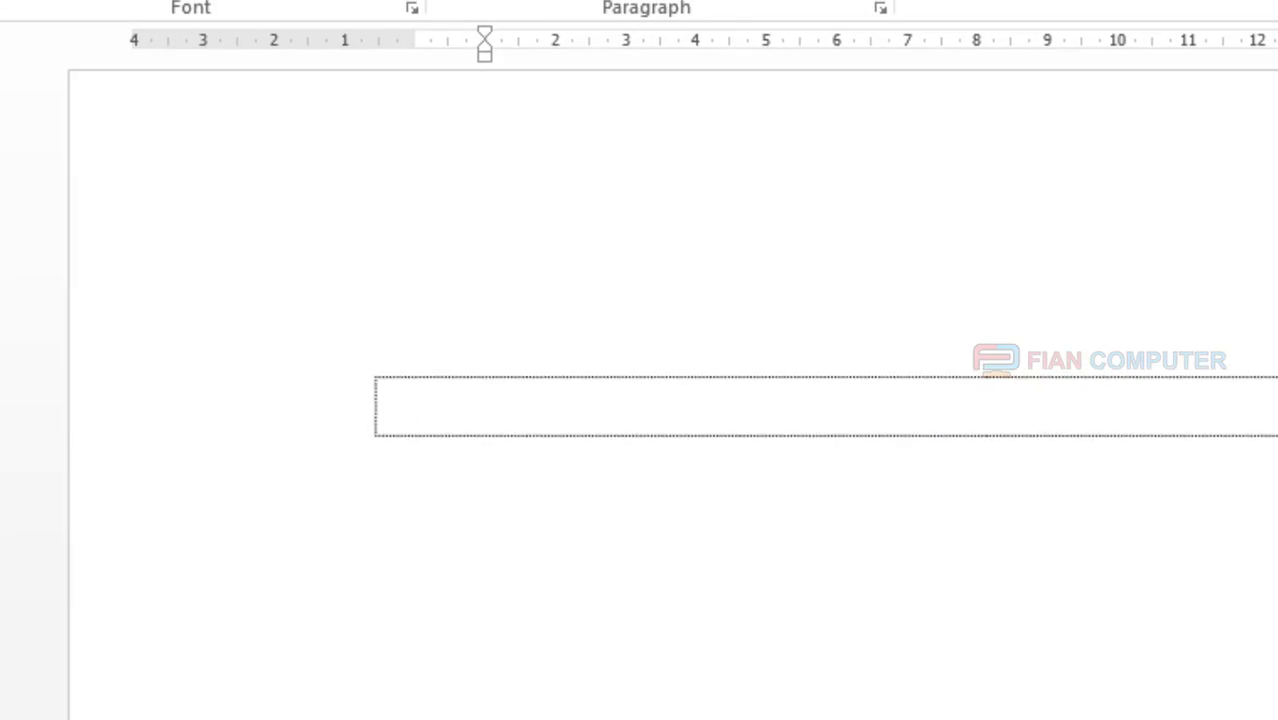
scroll(640, 419, up, 1)
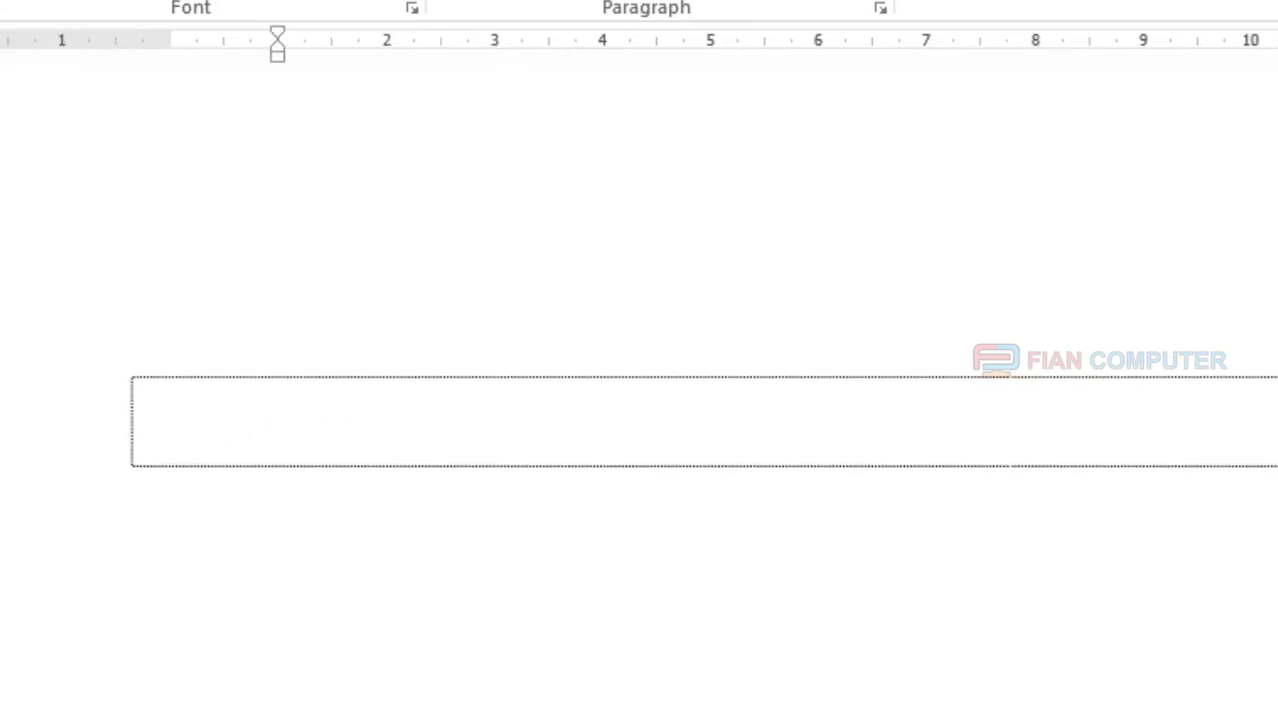
scroll(213, 430, down, 3)
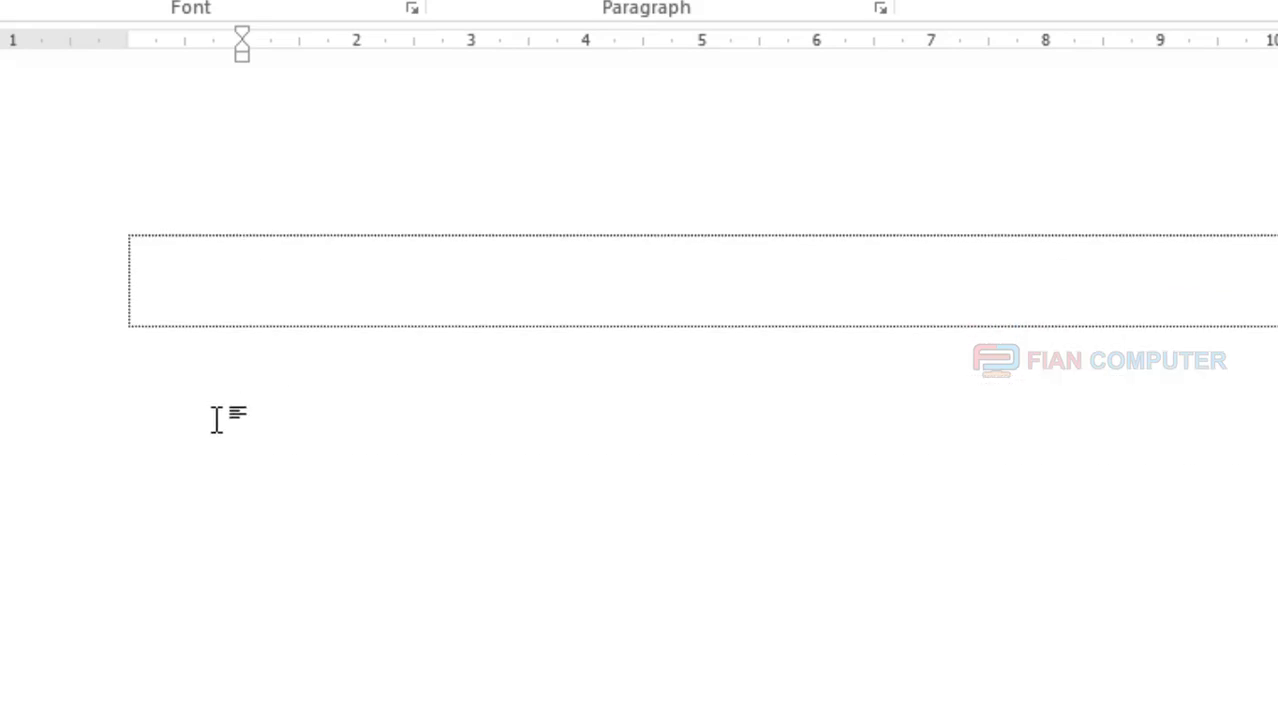
scroll(218, 422, up, 6)
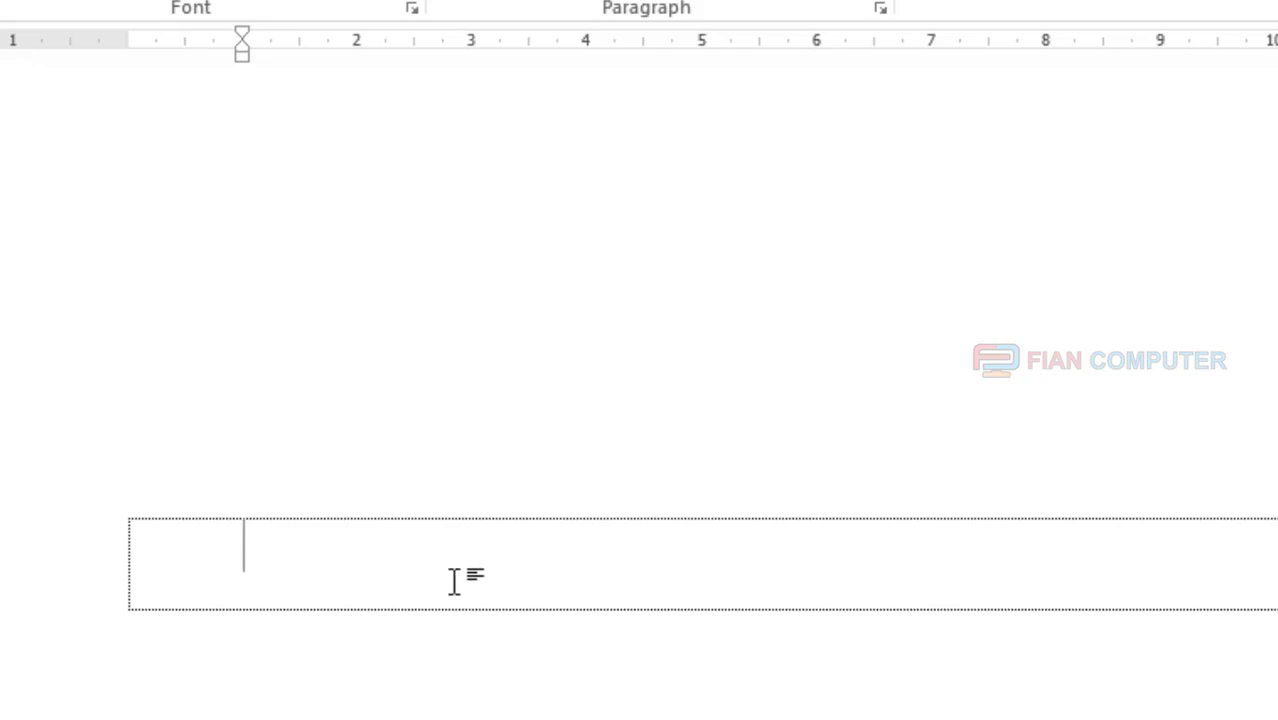
scroll(455, 580, down, 2)
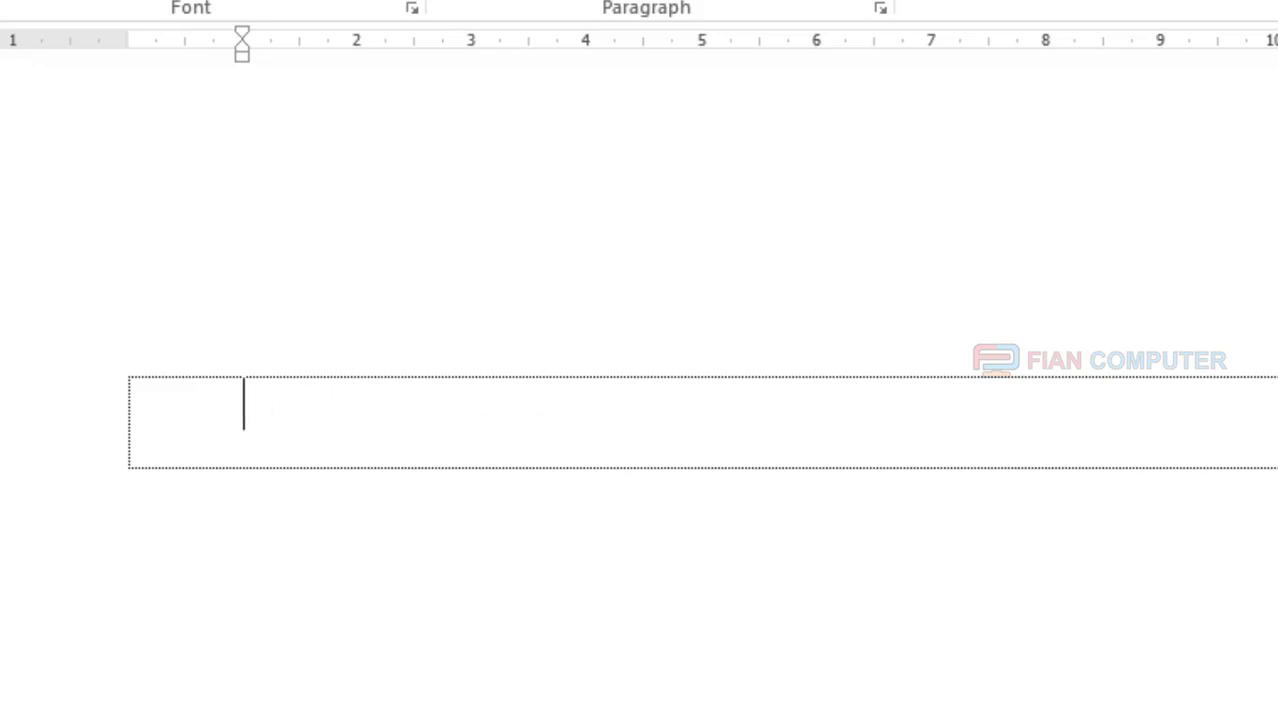
scroll(640, 412, down, 5)
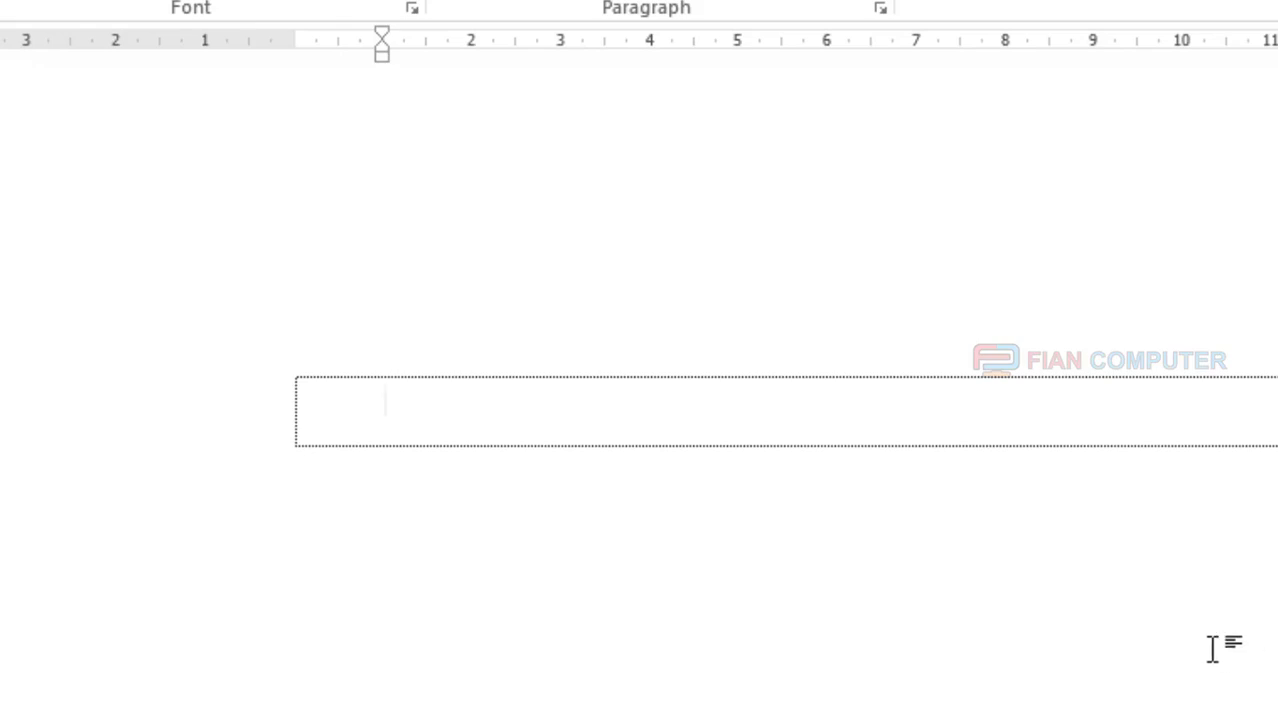
scroll(1210, 648, up, 2)
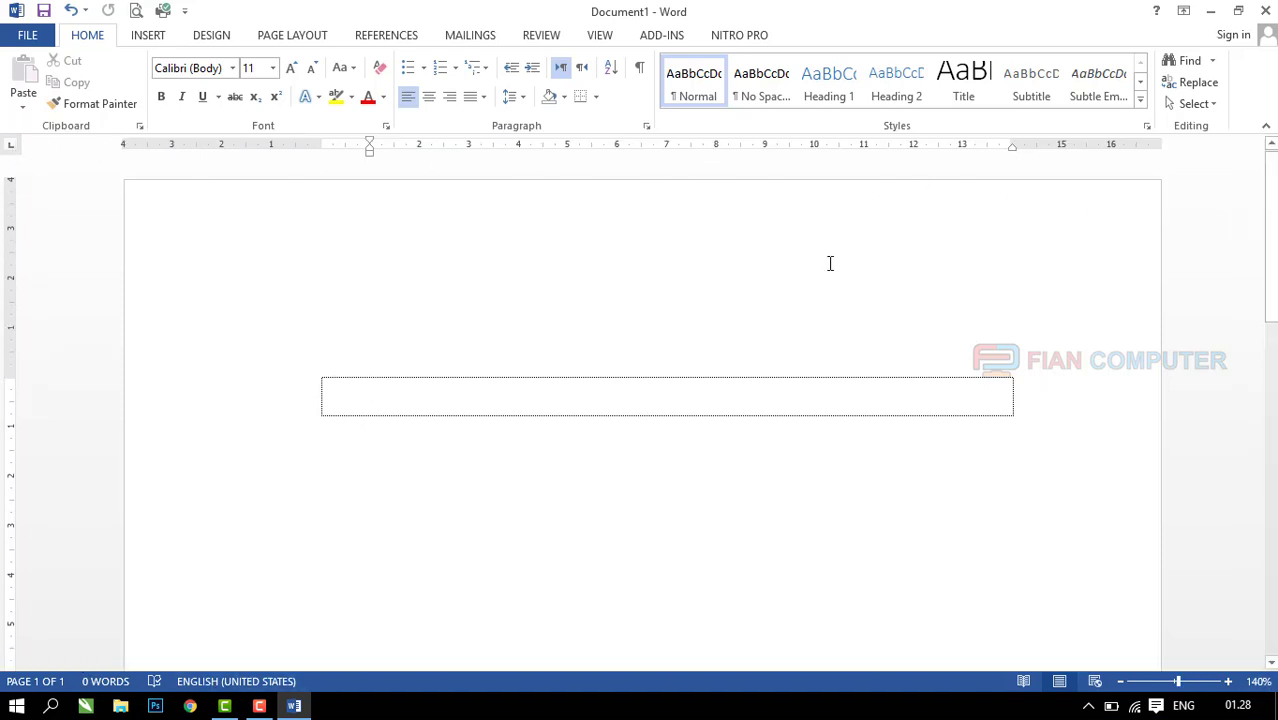
scroll(562, 337, down, 4)
scroll(566, 368, up, 4)
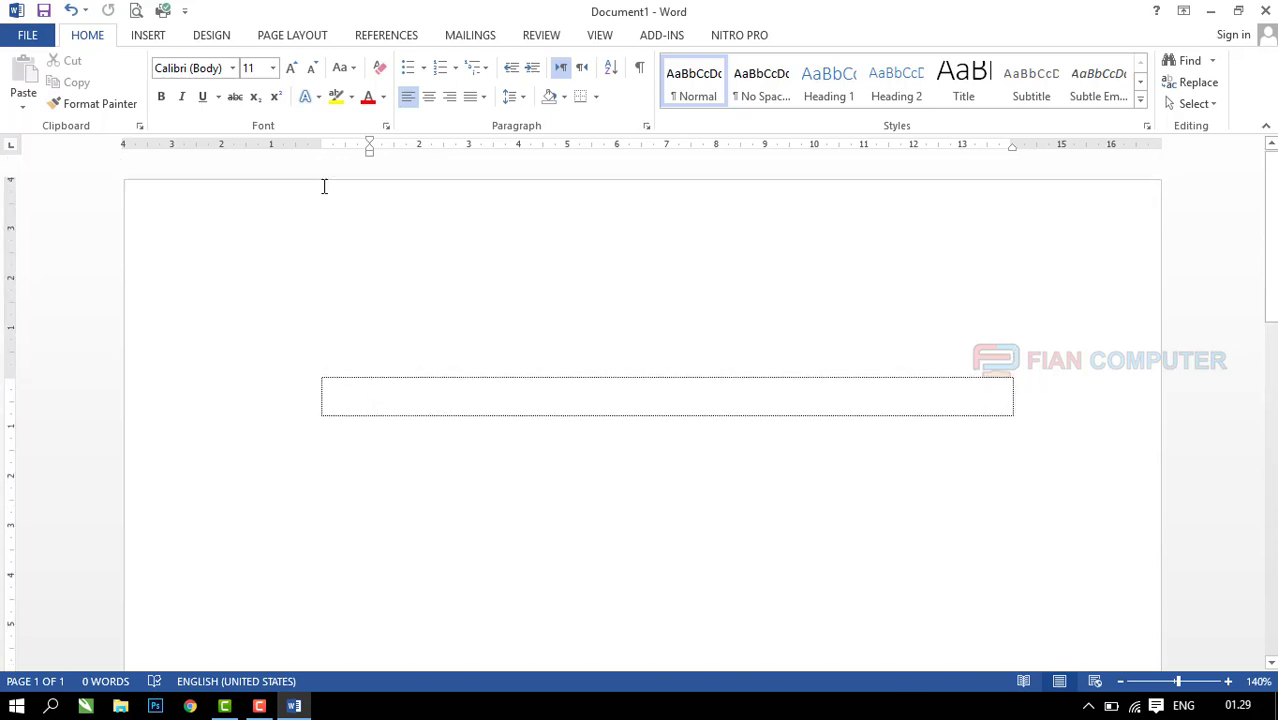